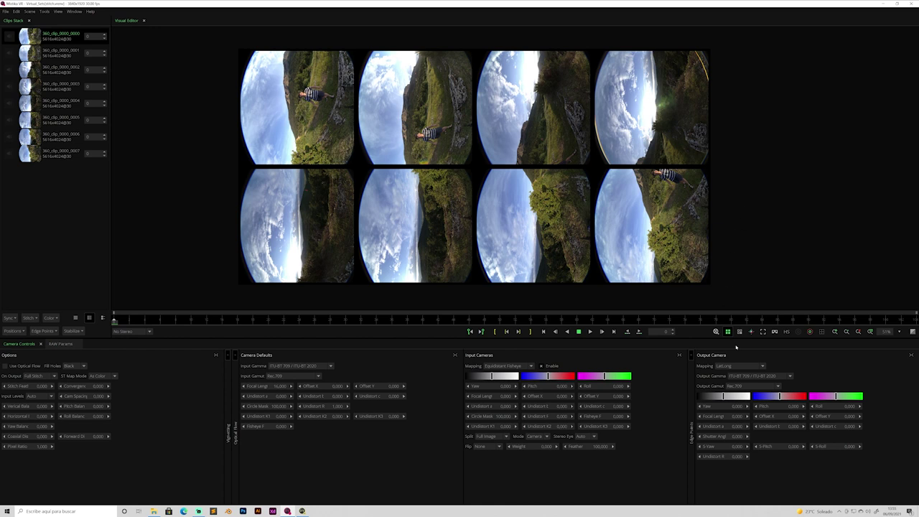
Show clip 0000 alone with its circle mask and fit it to the fisheye image: Circle Mask about 87.1, Offset X about -3.0, Offset Y about -1.0.
click(740, 331)
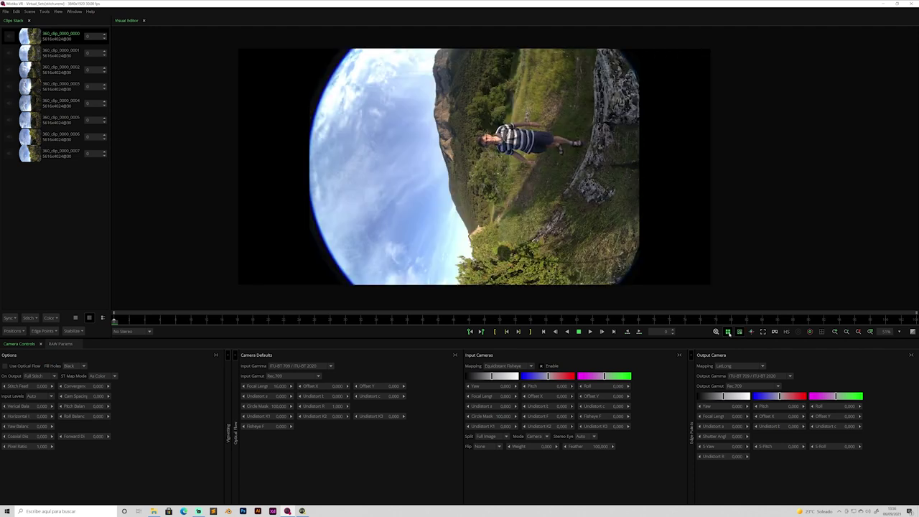
click(799, 332)
scroll(613, 183, down, 2)
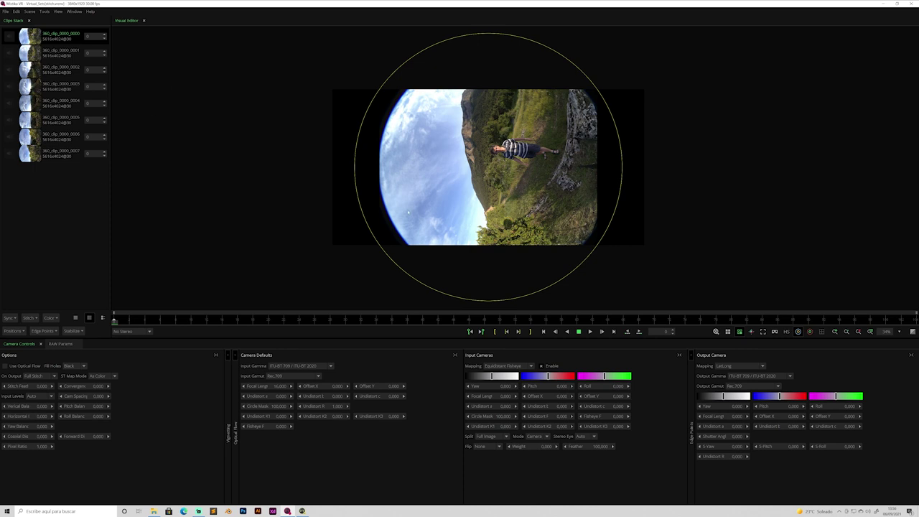
drag(537, 134, 487, 165)
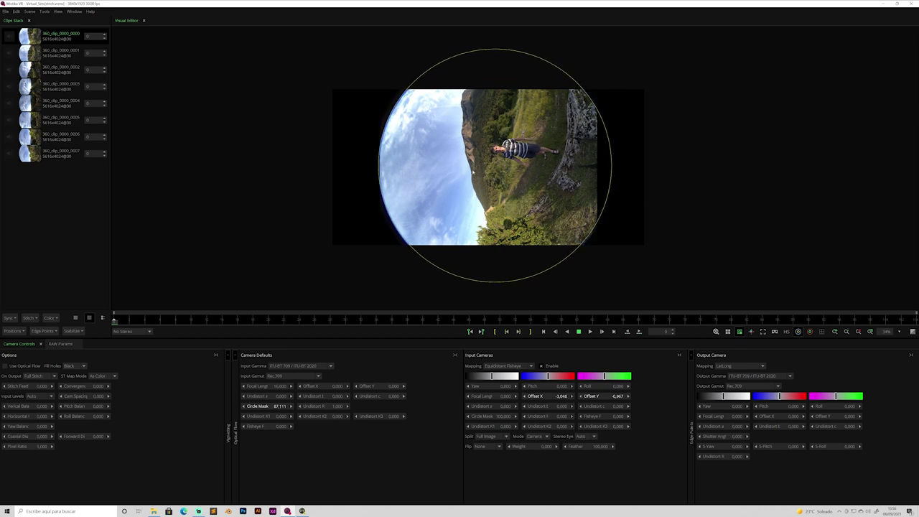
Center the circle mask on the fisheye images of clips 0001, 0002 and 0003, with Offset X about -2.8 for 0001 and -2.5 for 0003.
click(58, 54)
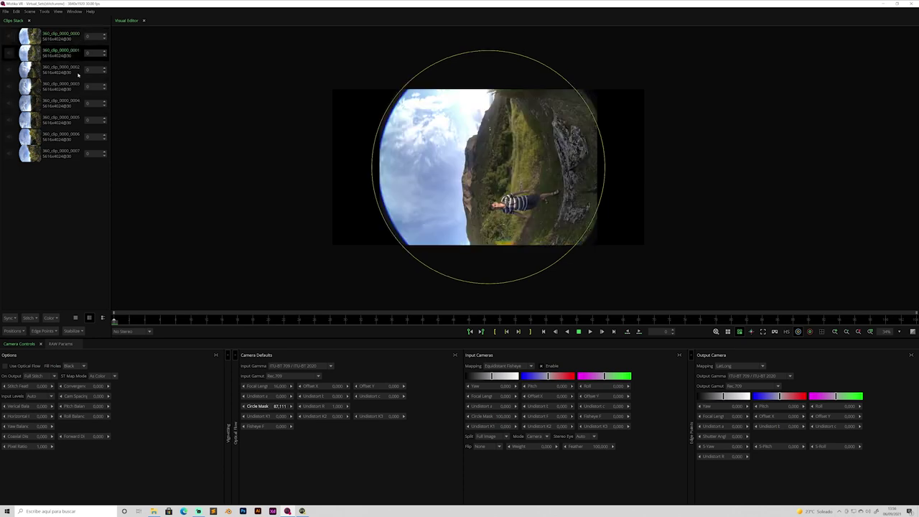
drag(510, 153, 517, 152)
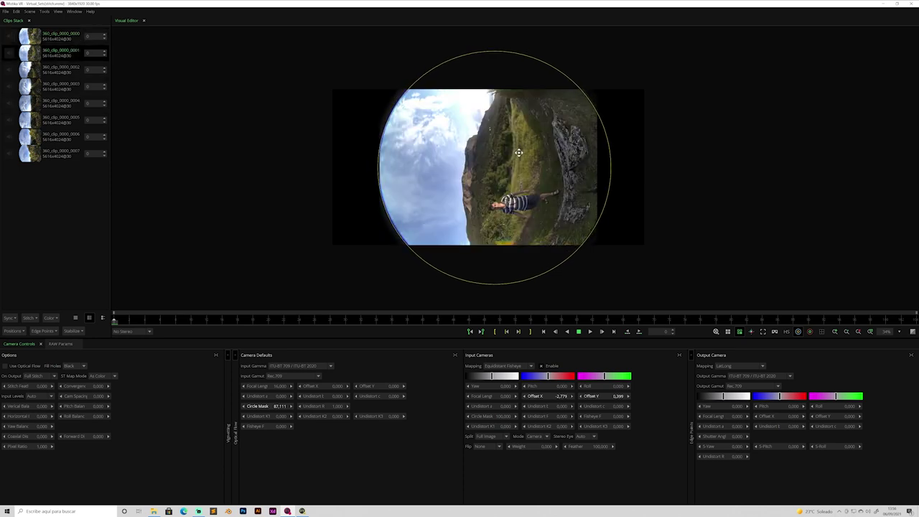
click(66, 70)
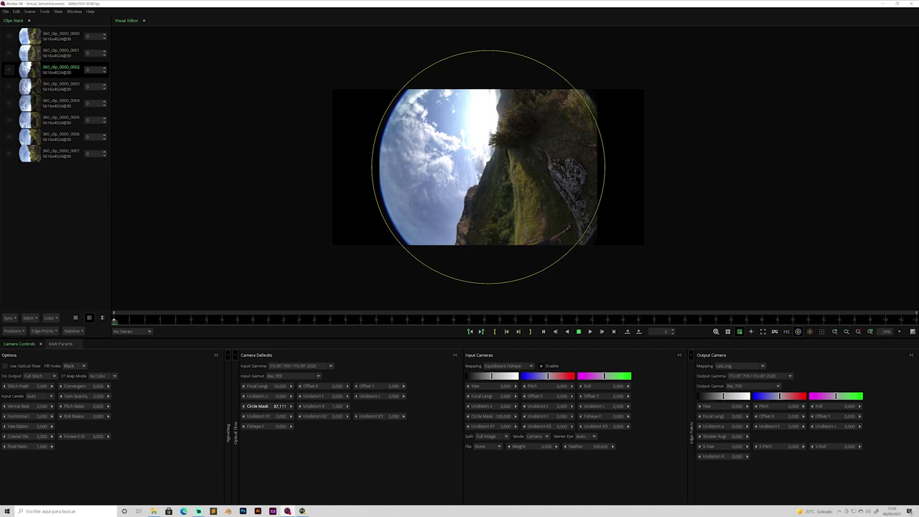
drag(450, 130, 537, 136)
click(62, 84)
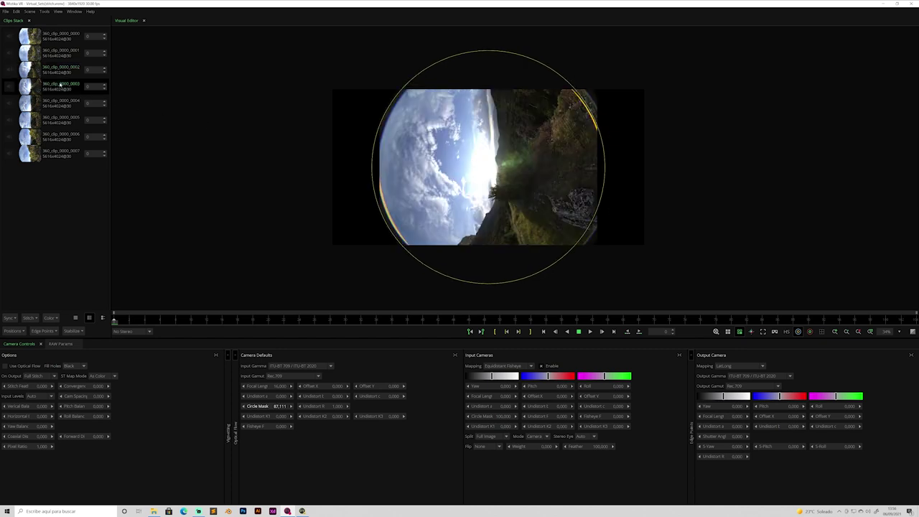
drag(367, 117, 513, 141)
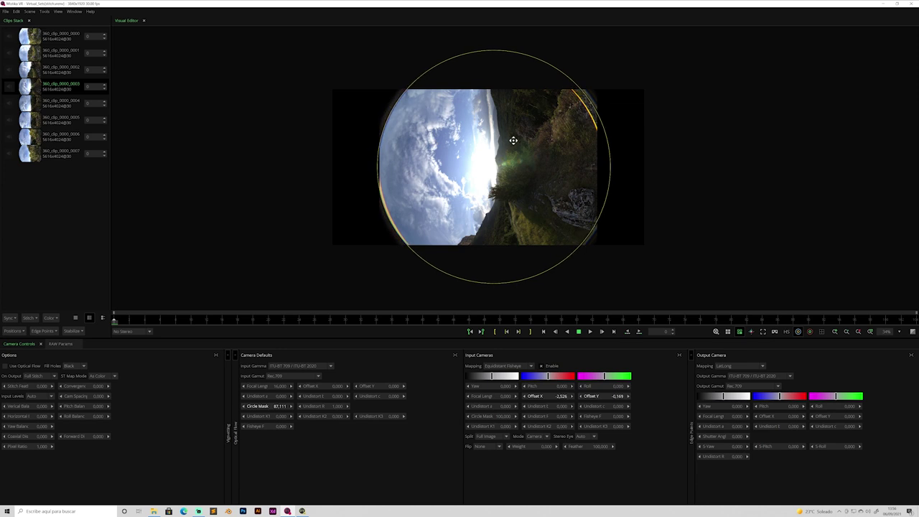
Center the circle mask on the fisheye images of clips 0004 to 0007, with Offset X about -2.9 and Offset Y about 0.5.
click(78, 108)
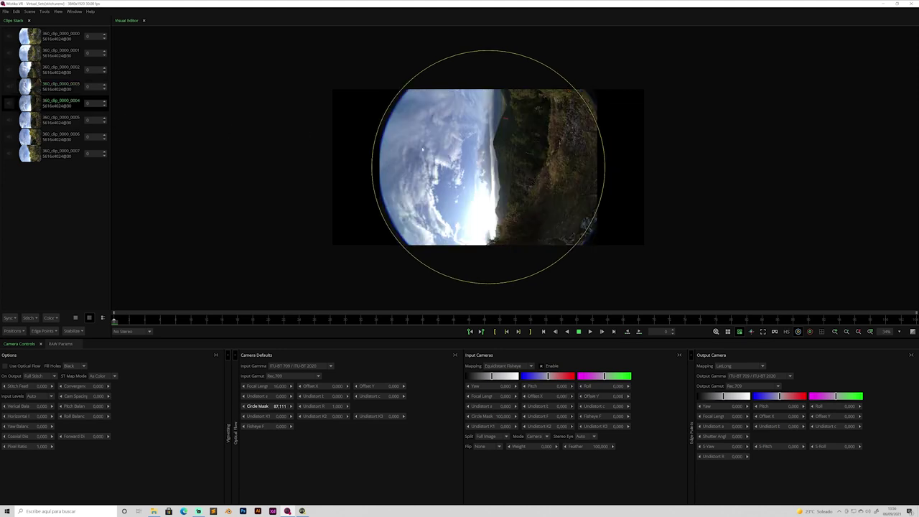
drag(447, 138, 528, 146)
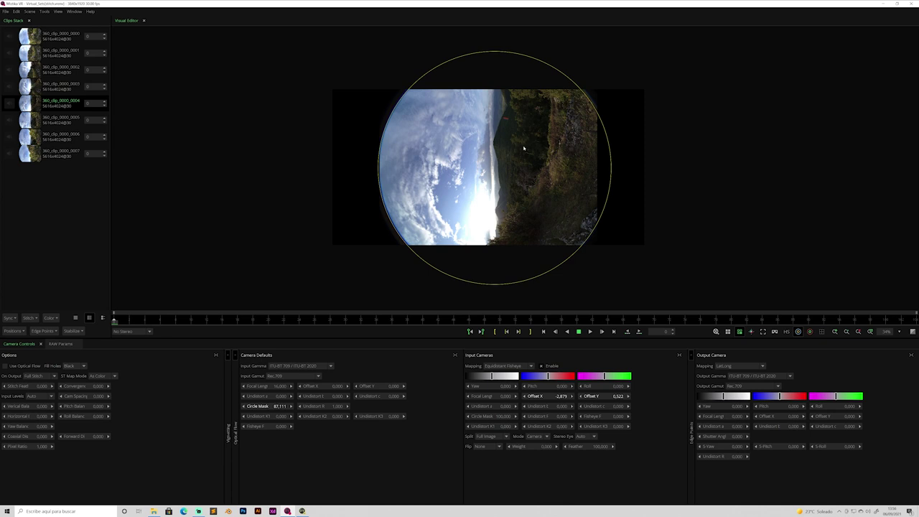
click(66, 123)
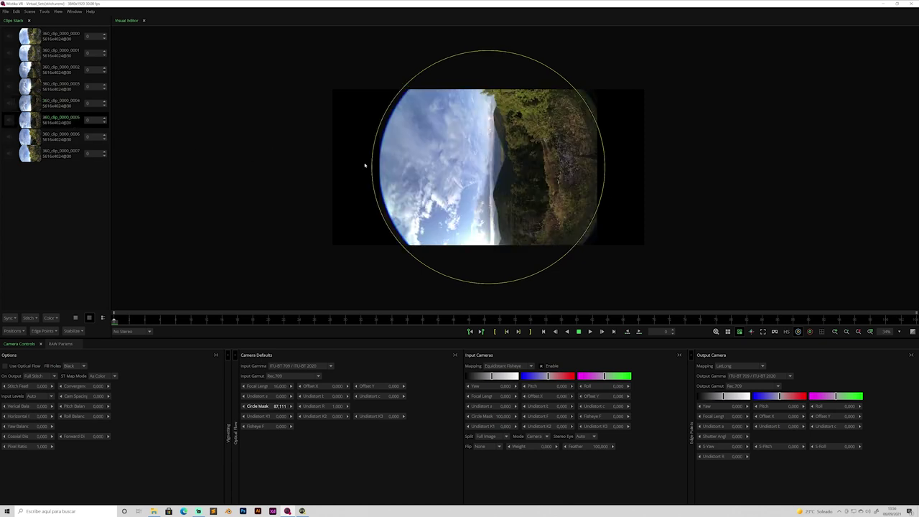
drag(413, 148, 545, 153)
click(62, 137)
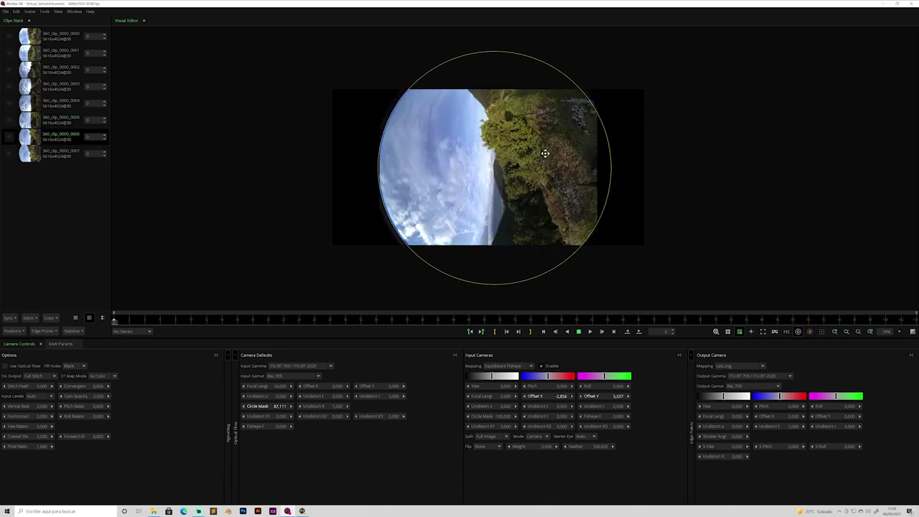
click(62, 158)
drag(428, 148, 518, 155)
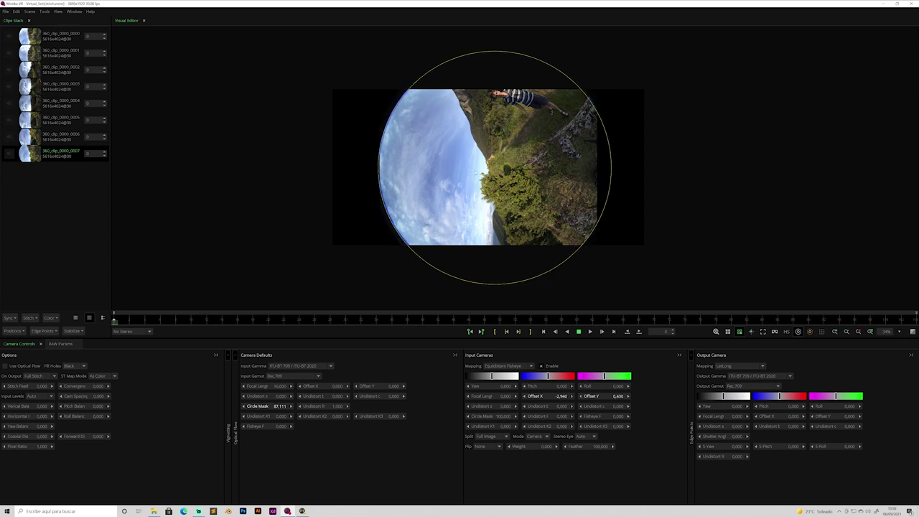
Send the clips to PTGui for stitching and set the camera sensor's crop factor to 1x.
click(29, 318)
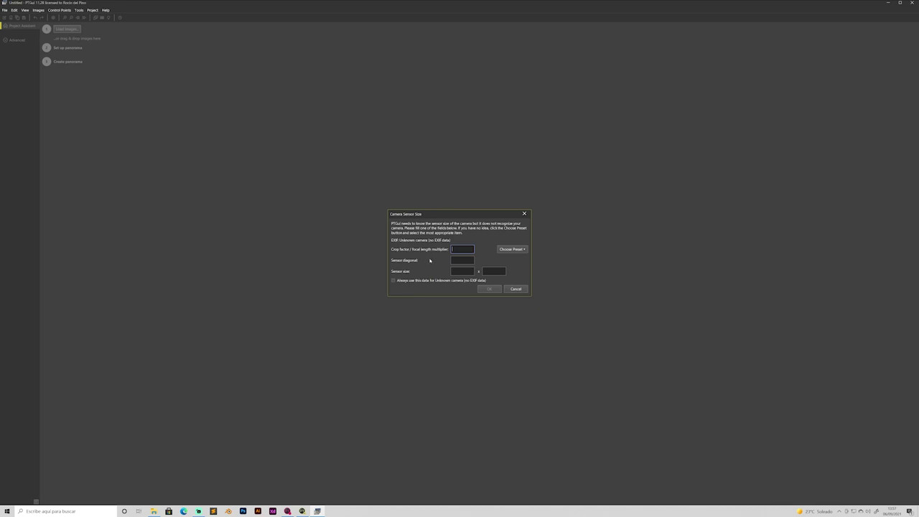
text(1x)
click(489, 289)
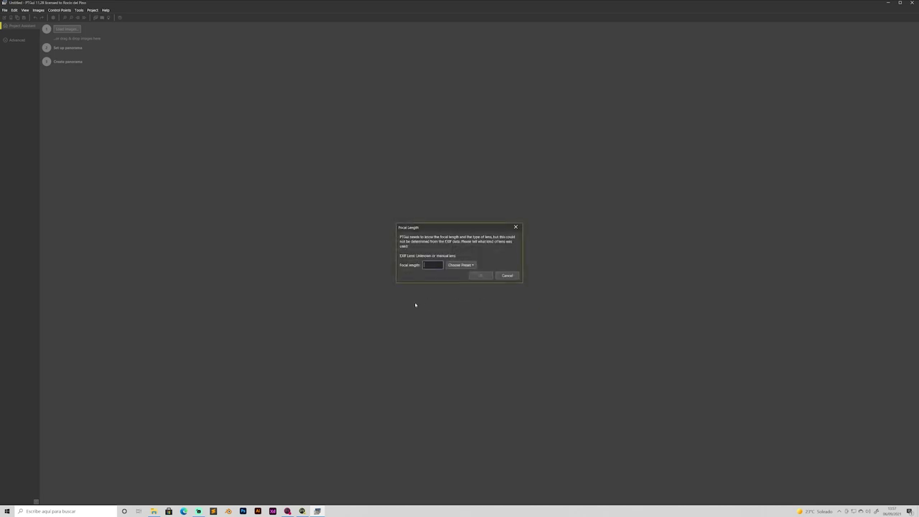
Define the lens with the ultra-wide angle preset of 17 mm and set its type to full frame fisheye.
click(461, 265)
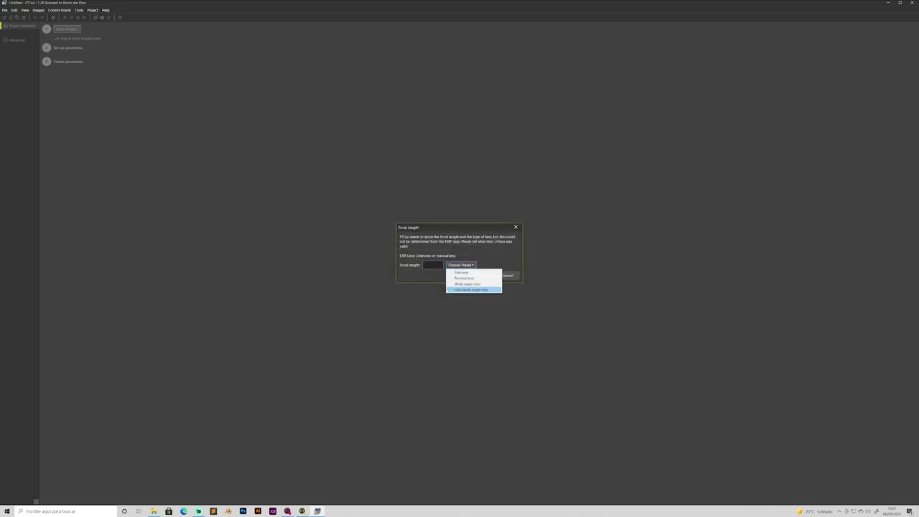
click(467, 289)
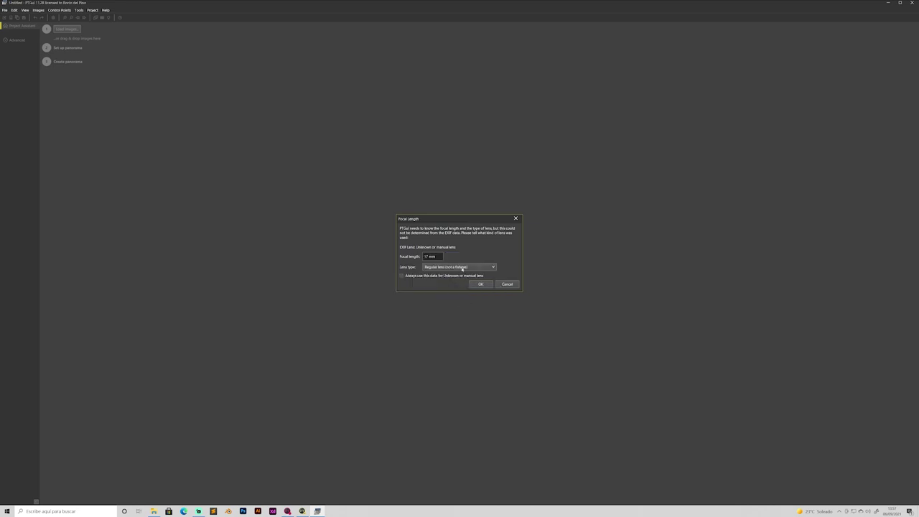
click(459, 266)
click(451, 304)
click(482, 284)
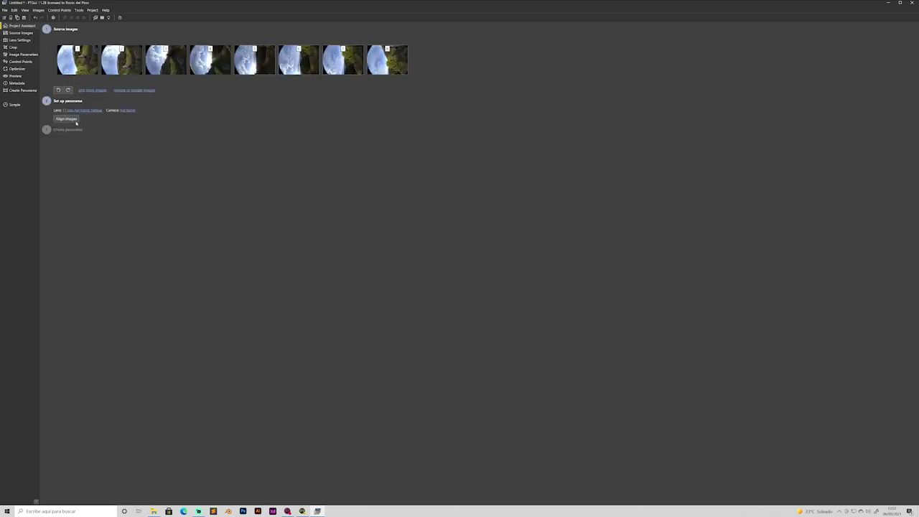
Align the eight source images into a panorama and save the project as Panorama.pts in the Virtual_Sets folder.
click(72, 121)
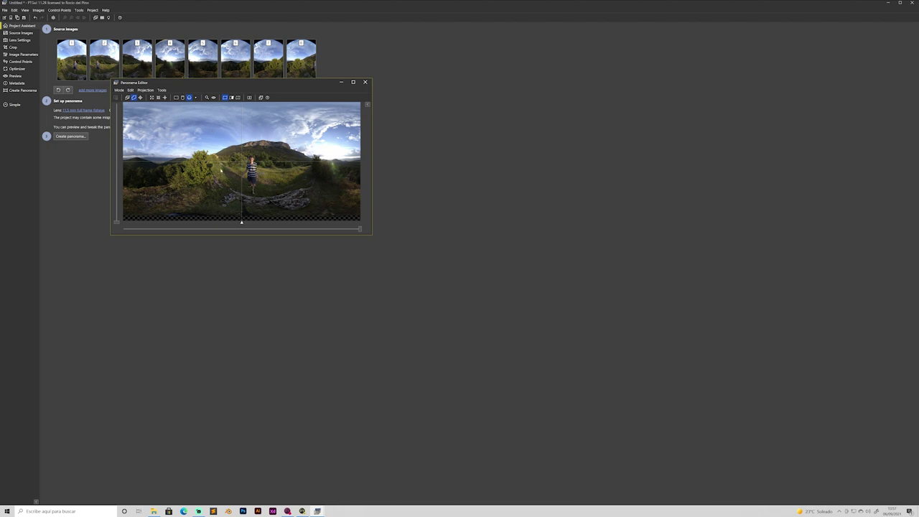
click(3, 10)
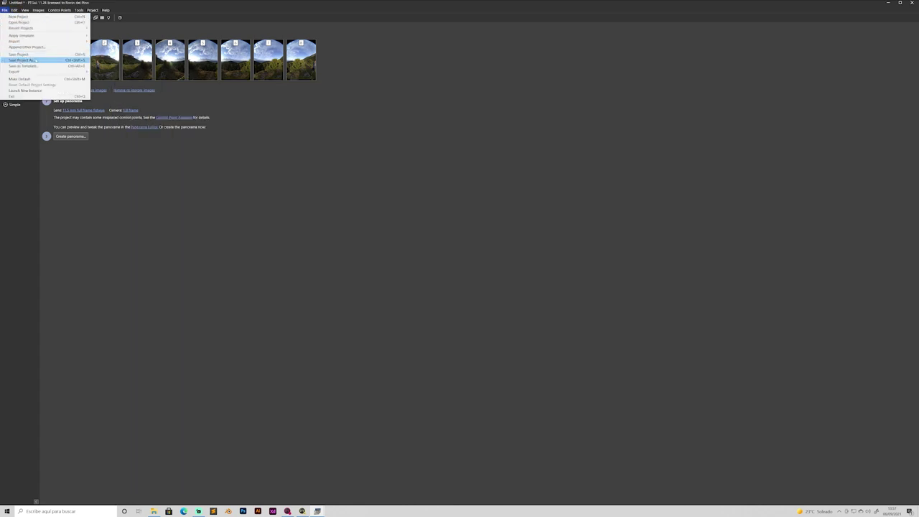
click(223, 168)
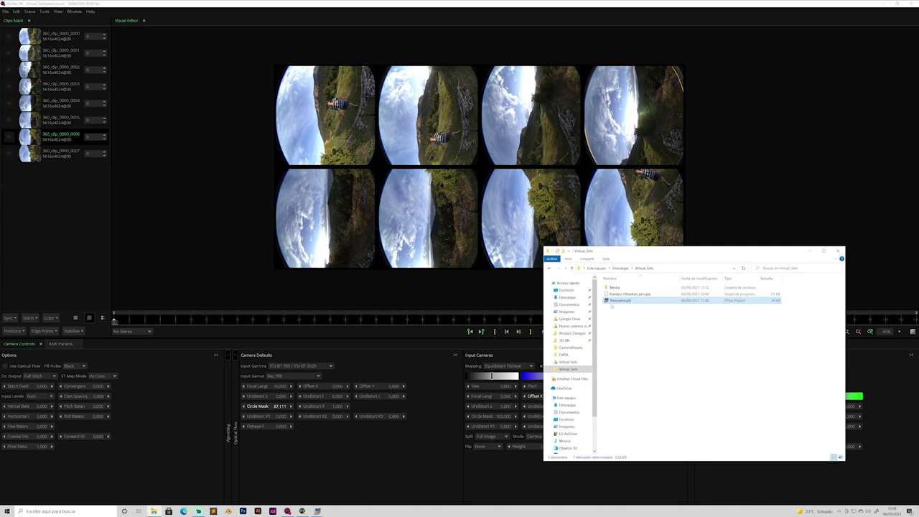
Import the Panorama.pts calibration into the Mistika VR scene and display the stitched panorama.
drag(620, 300, 460, 151)
click(230, 191)
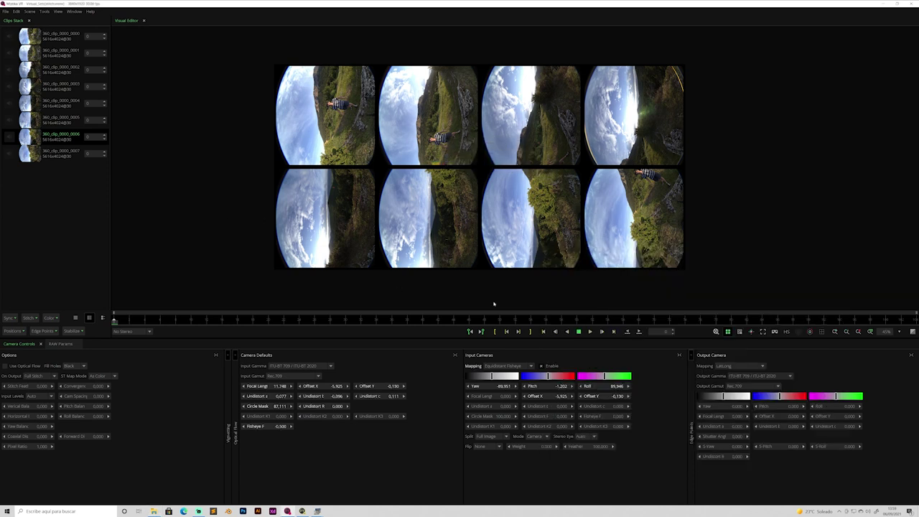
click(727, 331)
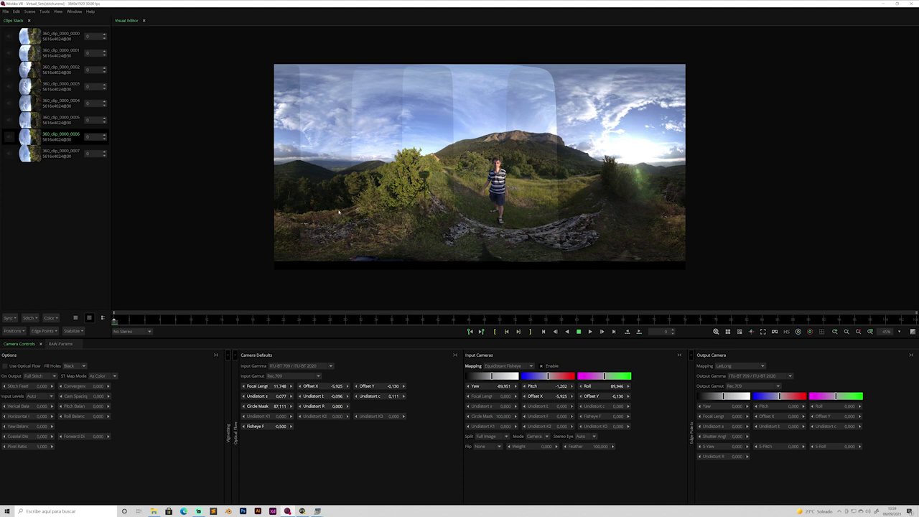
scroll(340, 213, up, 1)
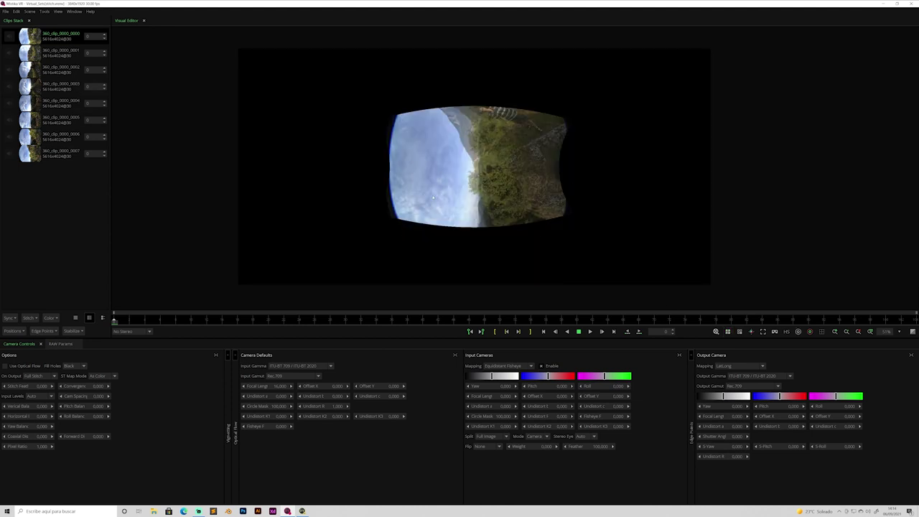
Display all input cameras in a grid and apply the KanDaoObsidian_Pro.grp camera preset to the clip stack.
click(728, 332)
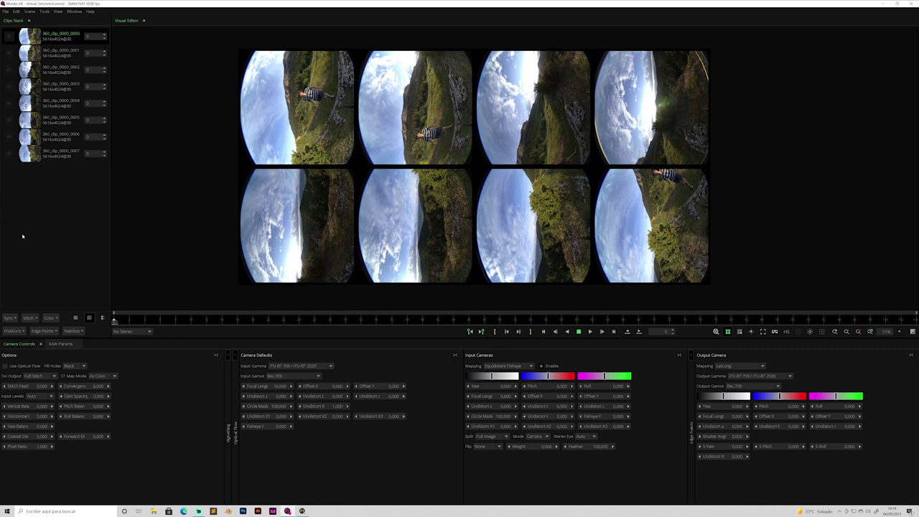
right_click(43, 198)
click(66, 245)
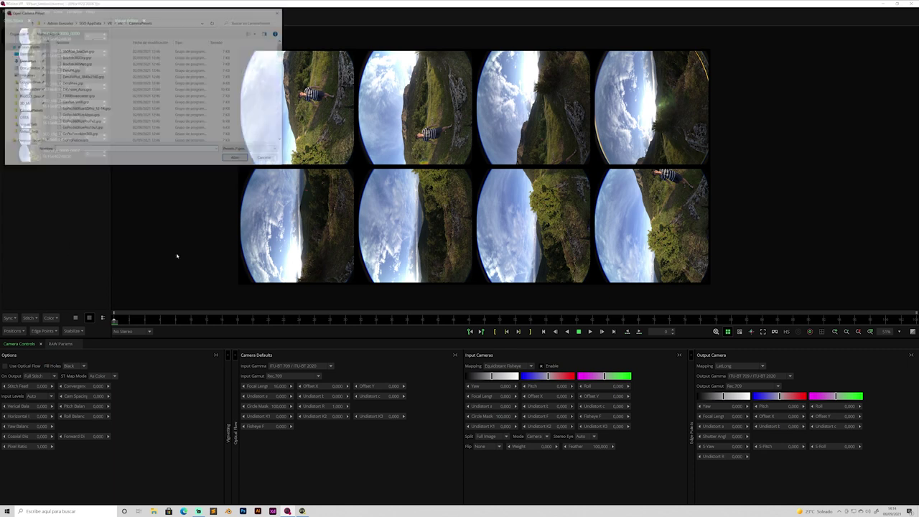
scroll(147, 109, down, 6)
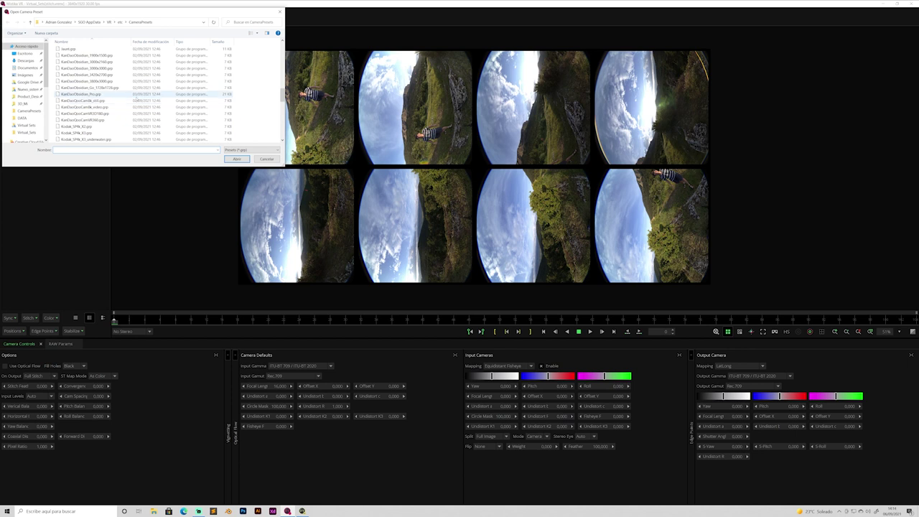
click(90, 94)
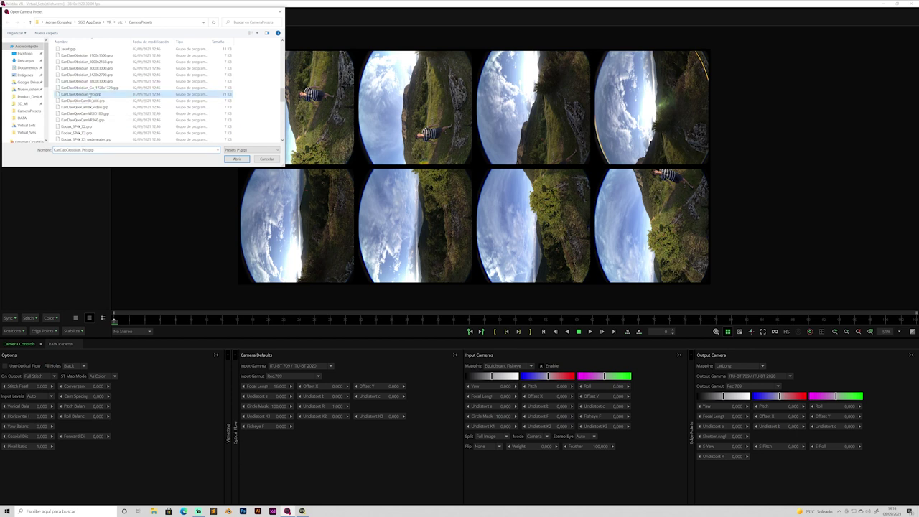
click(238, 159)
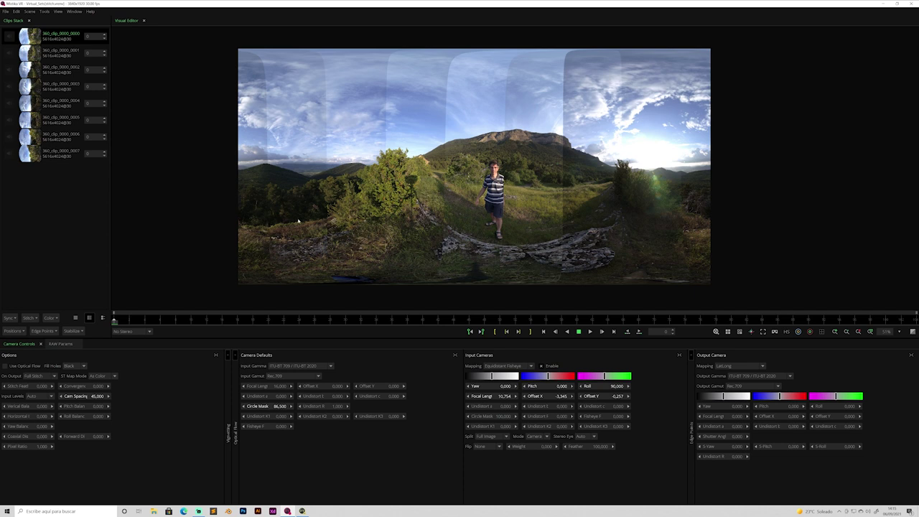
Overlay the stitch edge lines on the panorama to examine the seams between cameras, and hide them again.
click(20, 372)
click(811, 331)
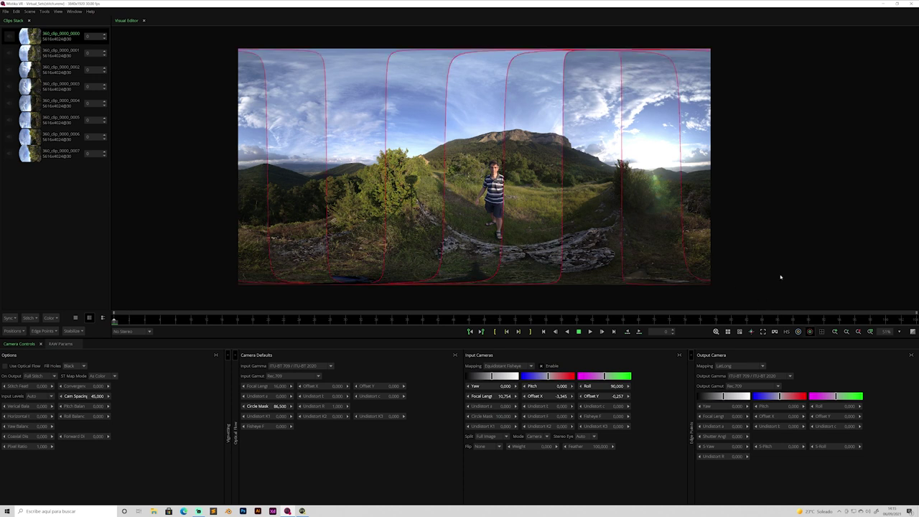
scroll(567, 194, up, 3)
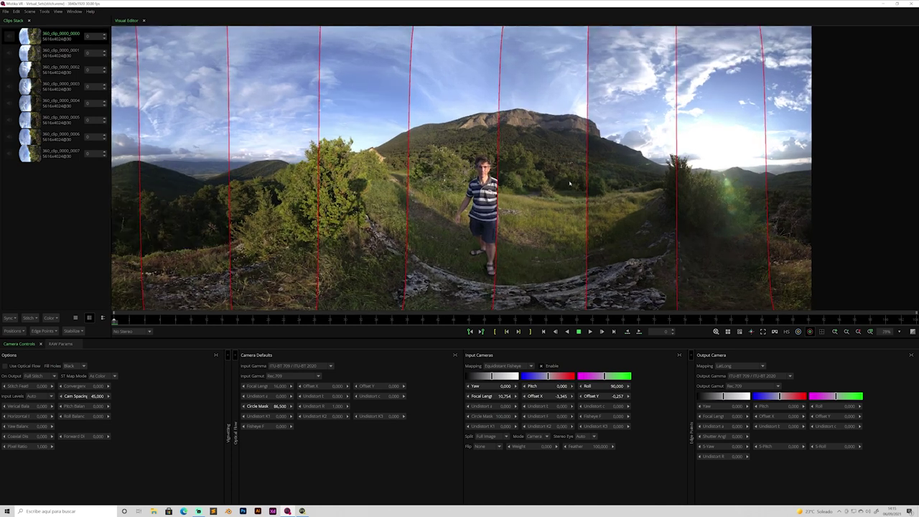
click(811, 331)
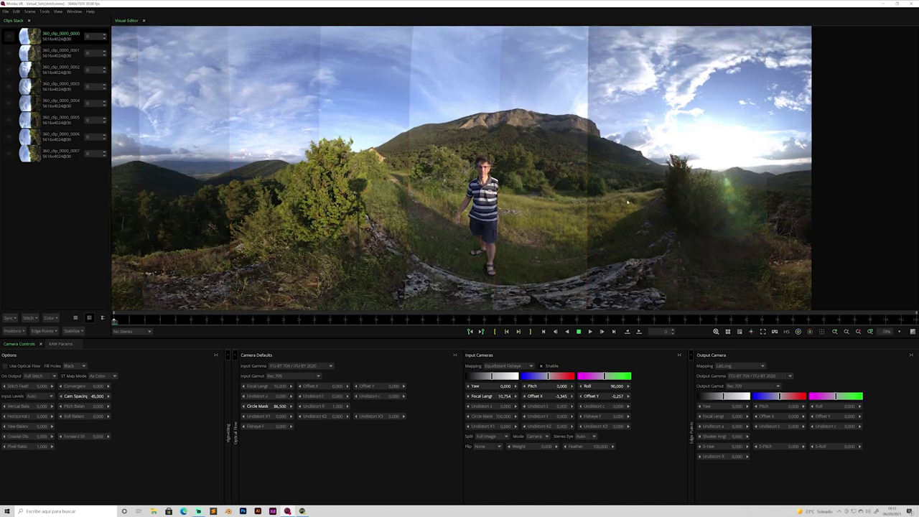
scroll(622, 198, down, 2)
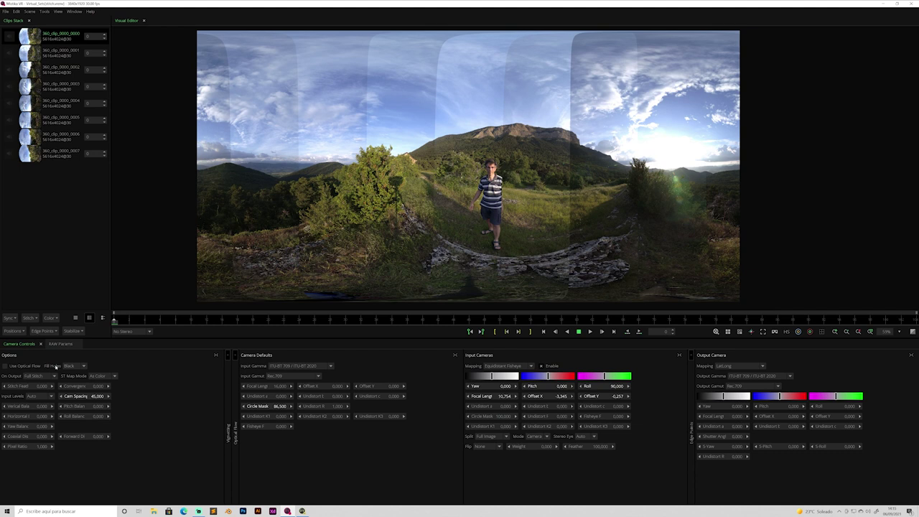
Set the Stitch Feather to 5 to blend the camera seams, and examine the blended area around the mountain.
drag(37, 386, 44, 386)
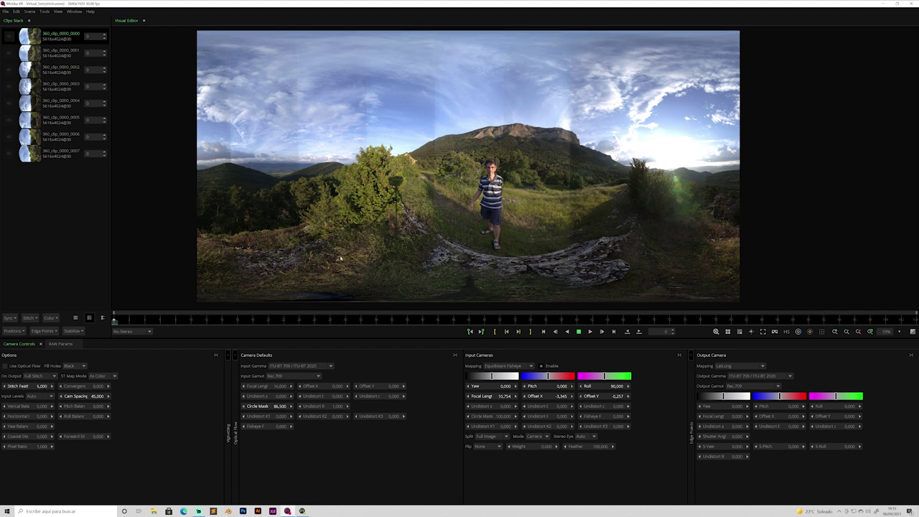
scroll(420, 218, up, 5)
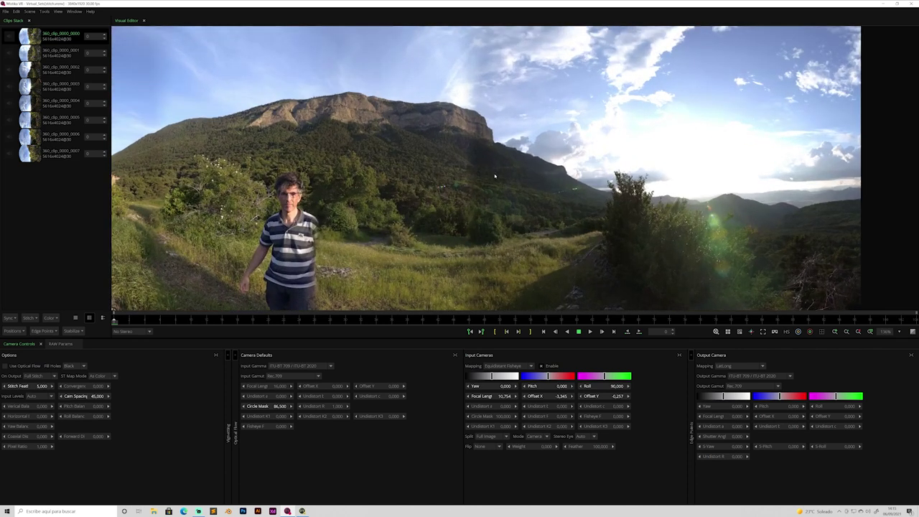
Reduce the Stitch Feather to 0 and run Match Color to even out the colours between the cameras.
scroll(495, 176, down, 5)
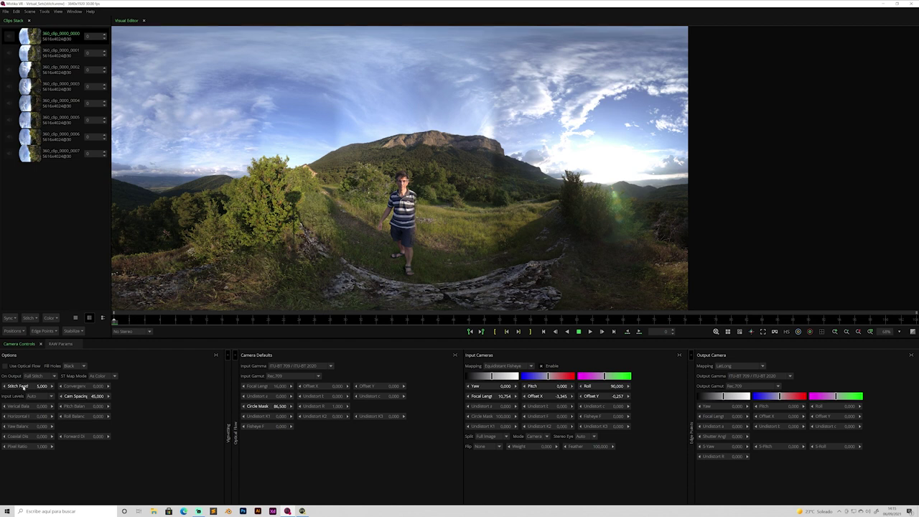
drag(24, 387, 9, 387)
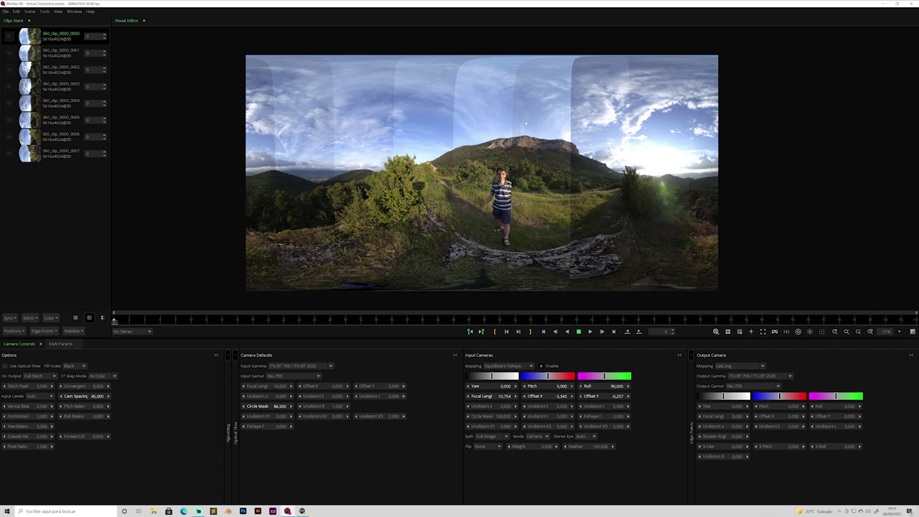
click(52, 318)
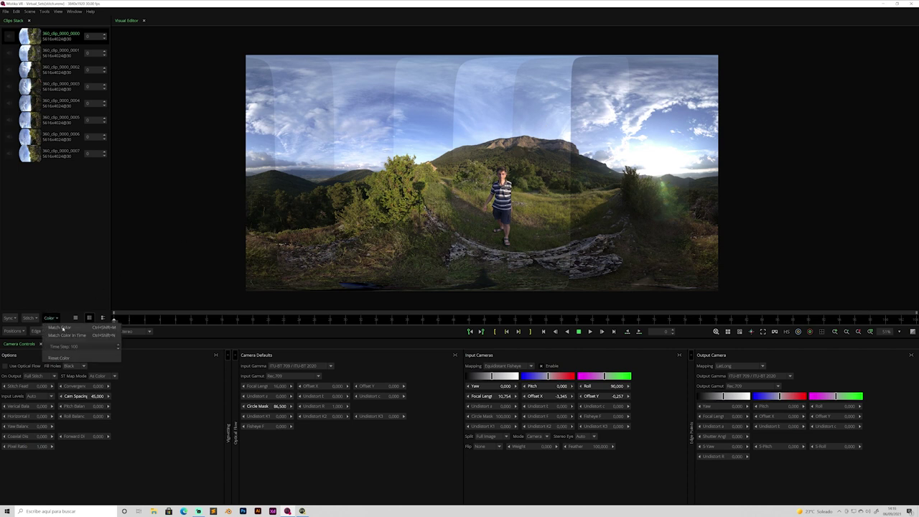
click(68, 331)
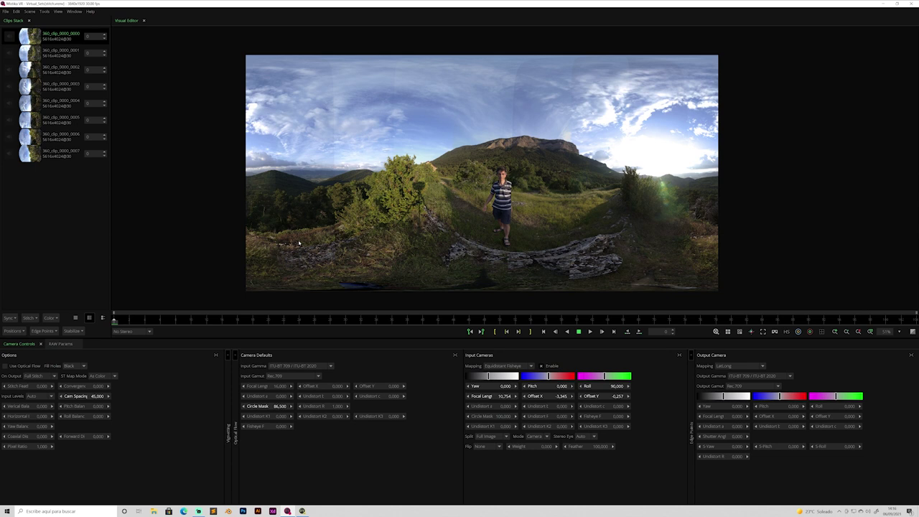
Set the Stitch Feather to 20 to widen the blending between the colour-matched cameras.
scroll(438, 73, up, 3)
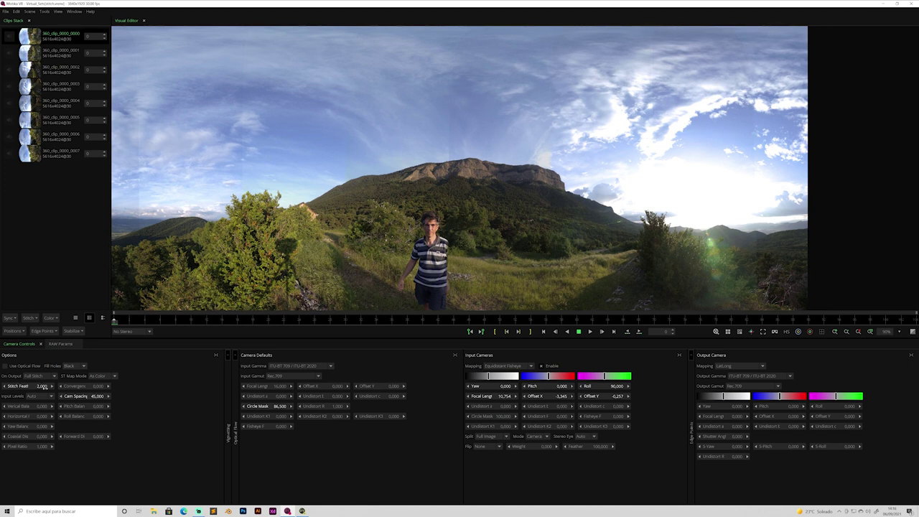
drag(53, 389, 82, 387)
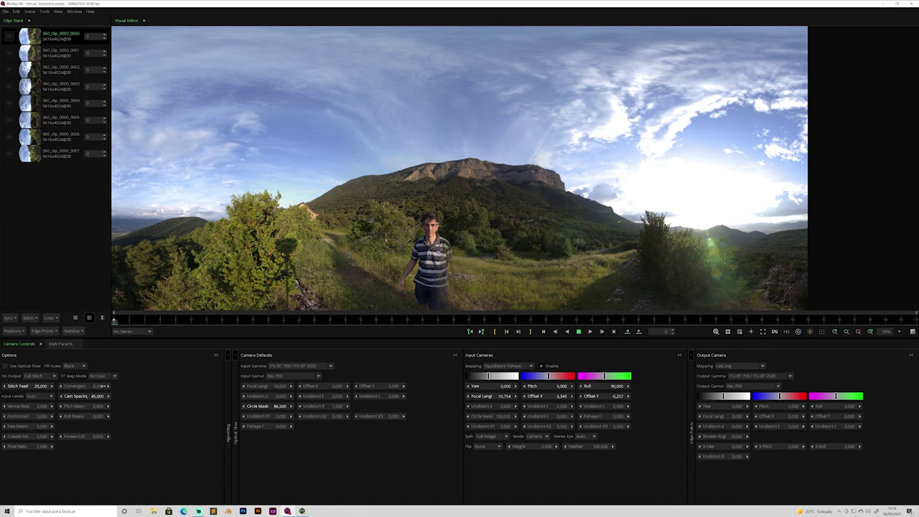
scroll(343, 213, down, 3)
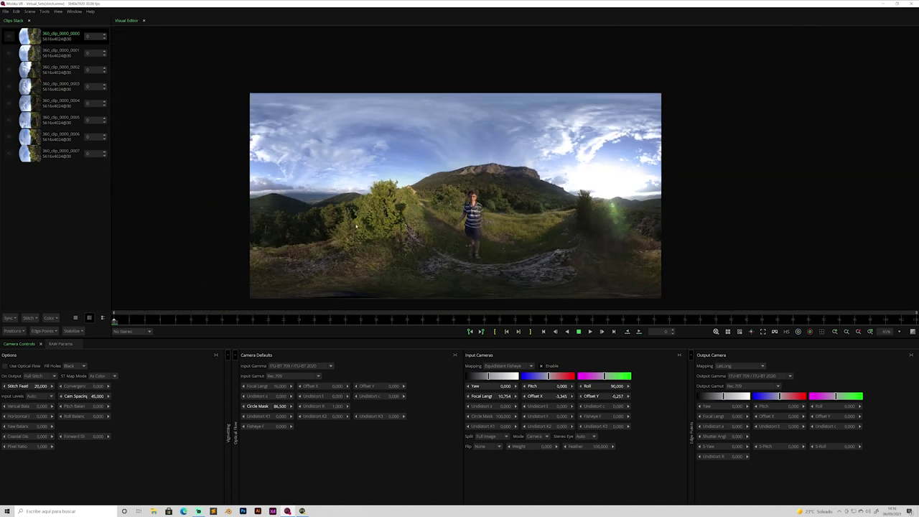
click(57, 318)
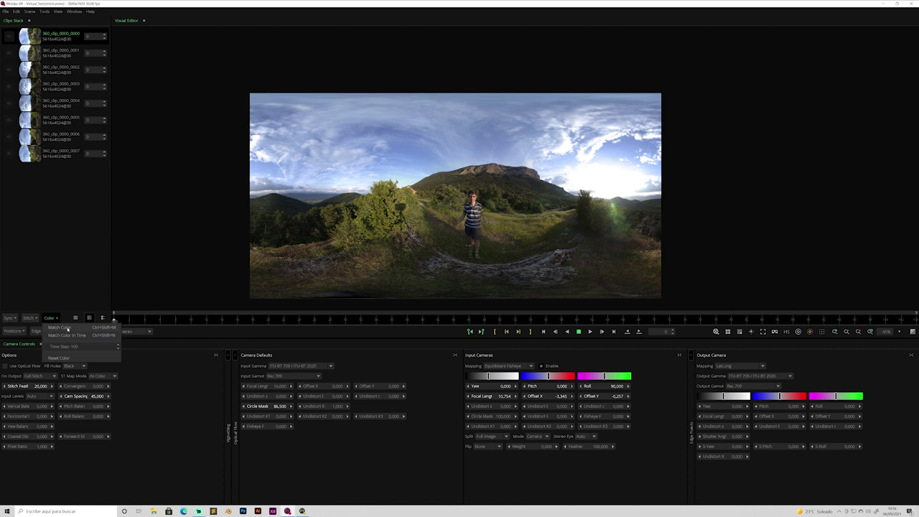
click(218, 410)
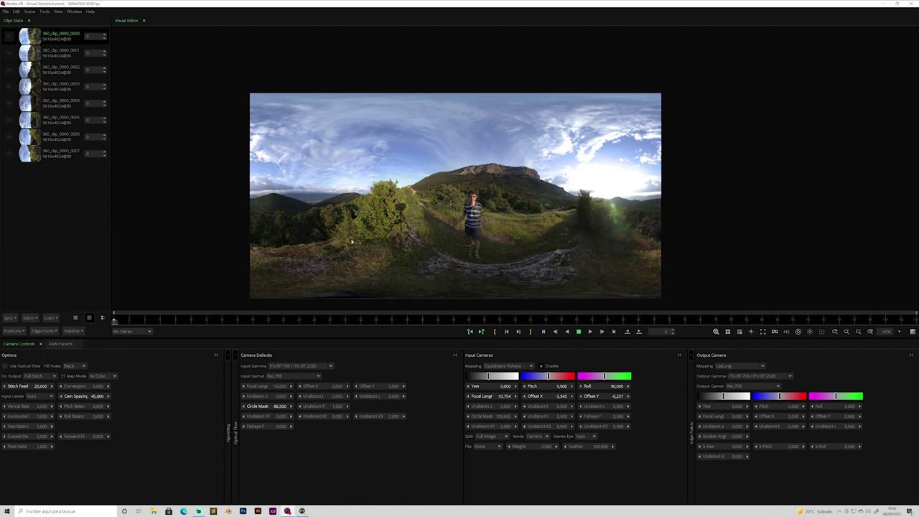
Examine the blended mountain seam with the stitch edge lines overlaid, select the 360_clip_0000_0002 camera, and hide the overlay.
scroll(753, 151, up, 1)
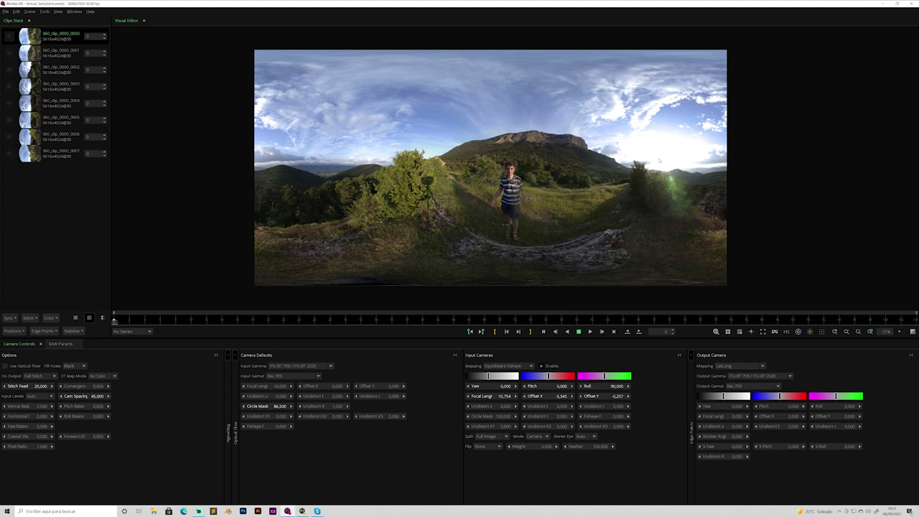
scroll(527, 185, up, 5)
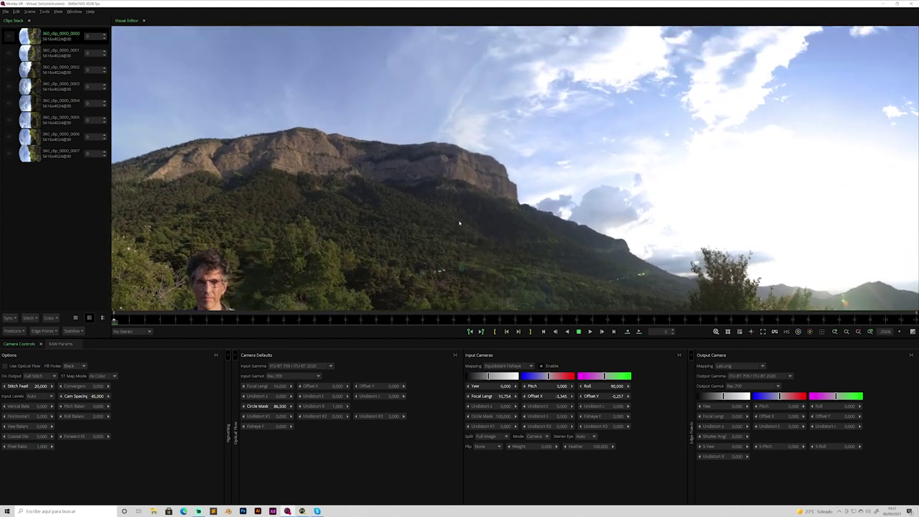
scroll(460, 224, up, 2)
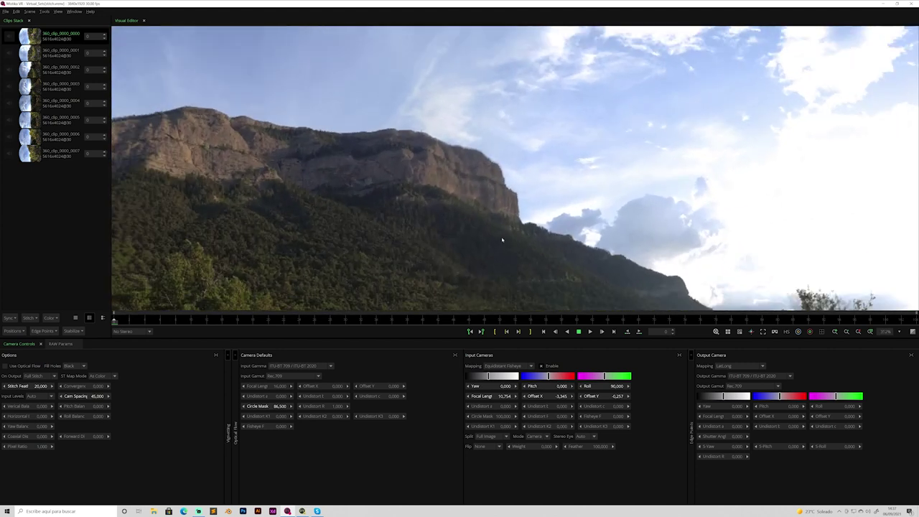
click(809, 332)
key(f)
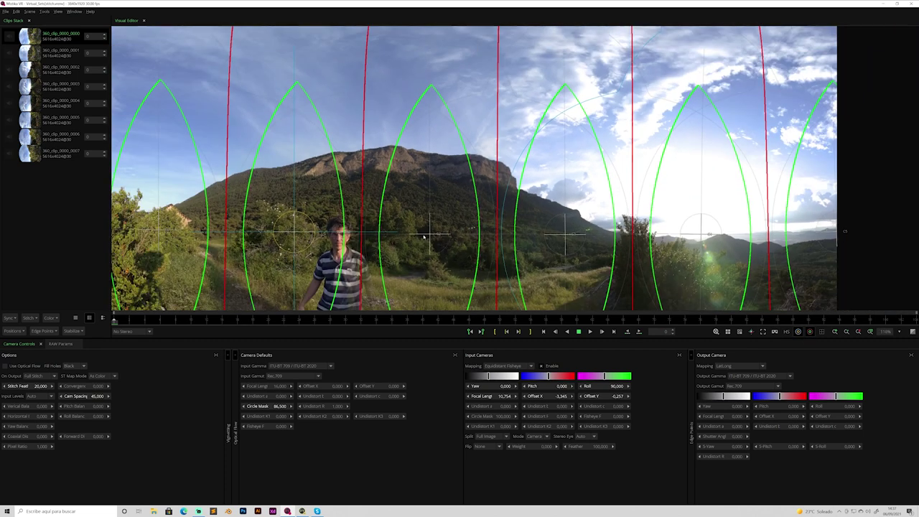
click(424, 237)
click(565, 236)
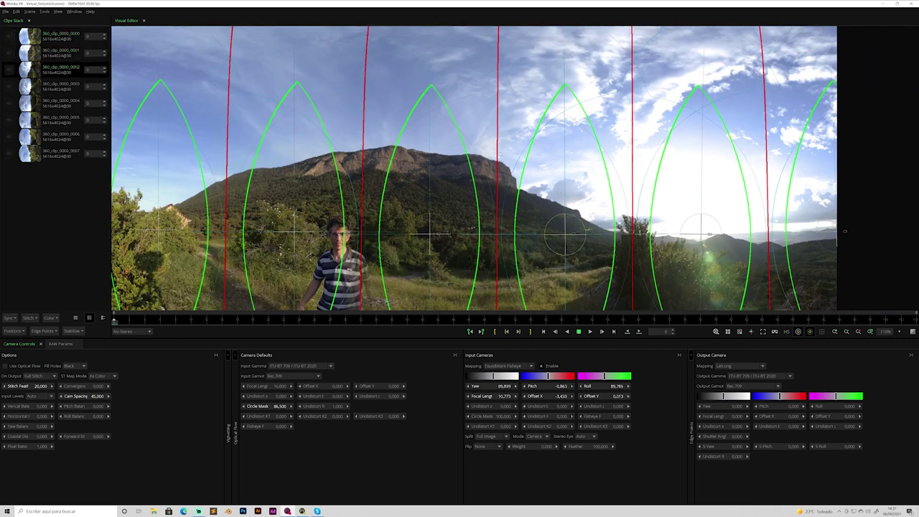
click(809, 331)
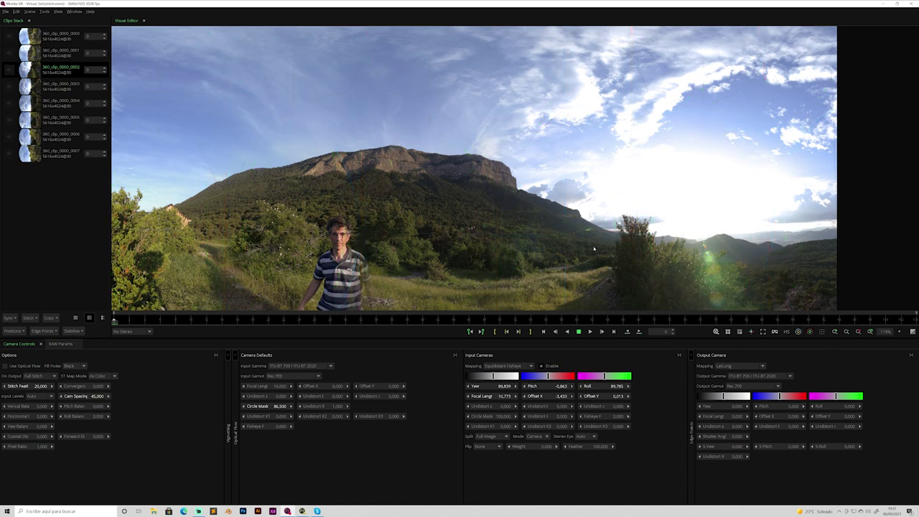
Enable Use Optical Flow for the stitch and check the mountain ridge and the whole panorama.
scroll(491, 173, up, 5)
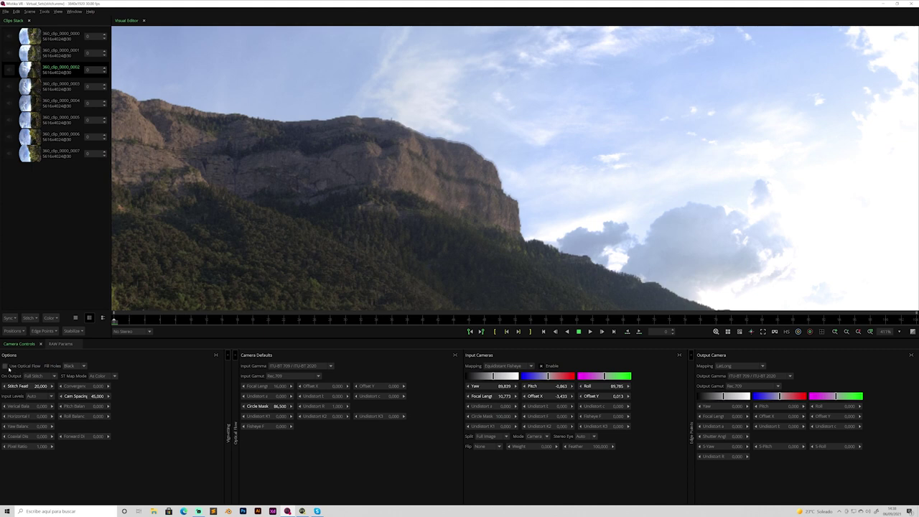
click(5, 366)
scroll(403, 254, down, 5)
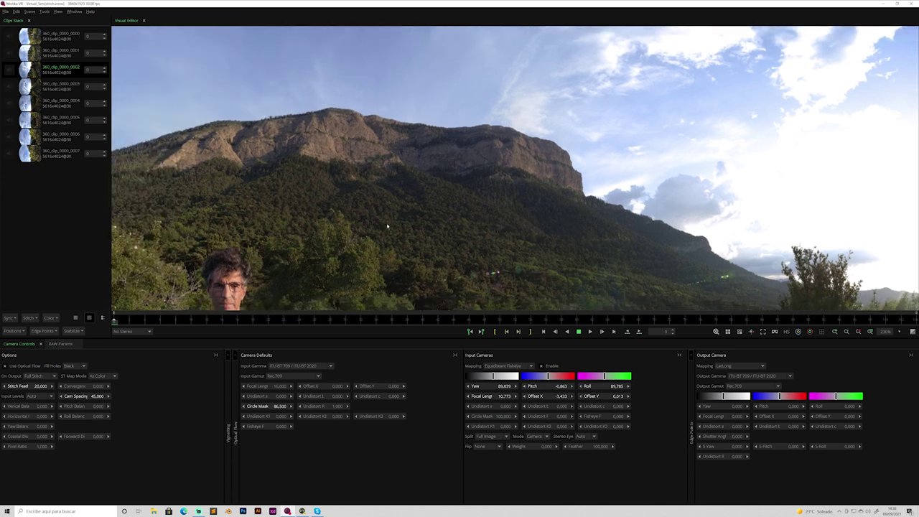
scroll(537, 182, down, 3)
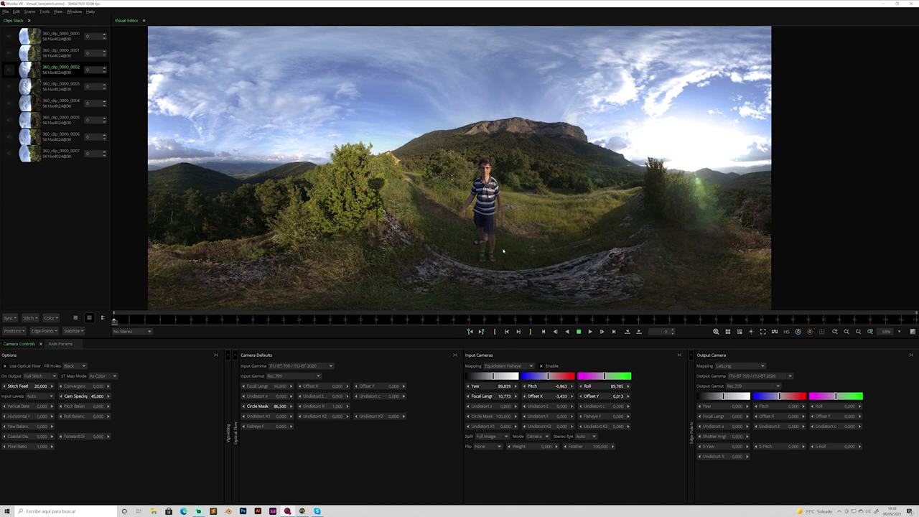
click(20, 331)
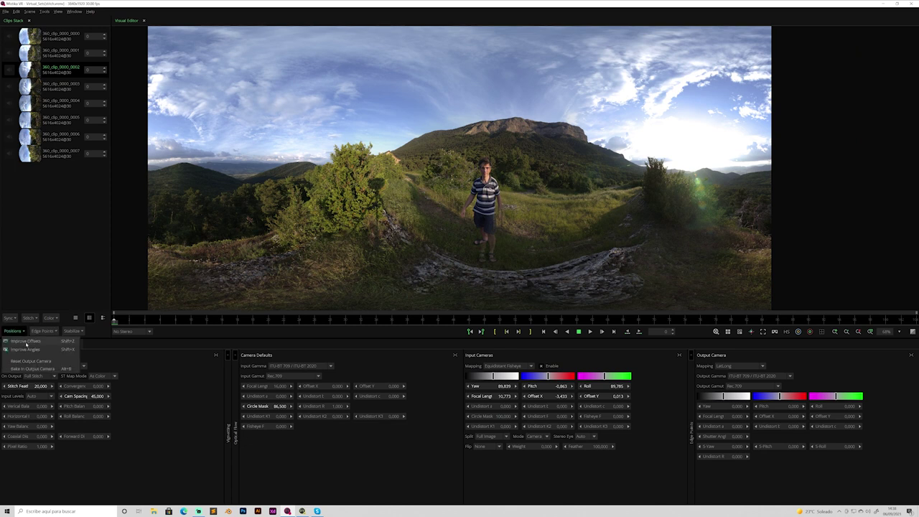
click(175, 380)
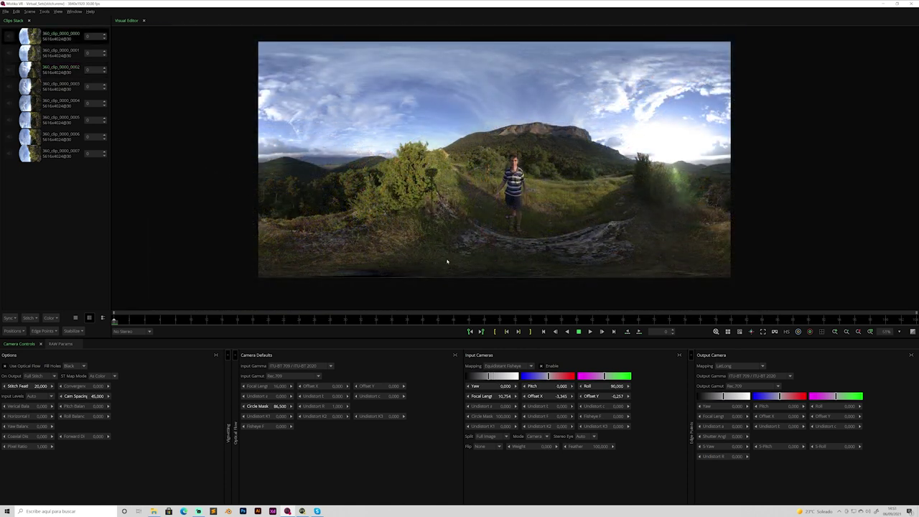
Examine the stitching around the man's arms and legs, both in the flat panorama and in VR view.
scroll(518, 247, up, 5)
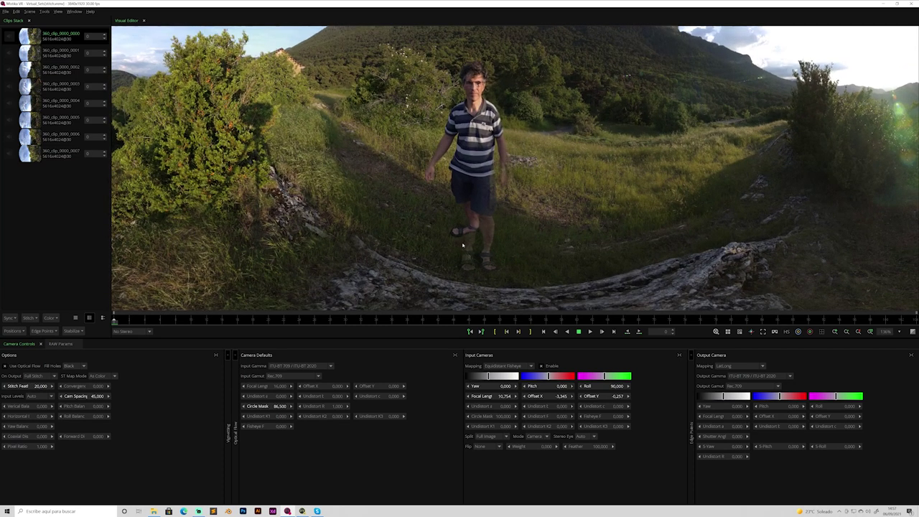
scroll(421, 259, up, 2)
drag(421, 259, 413, 230)
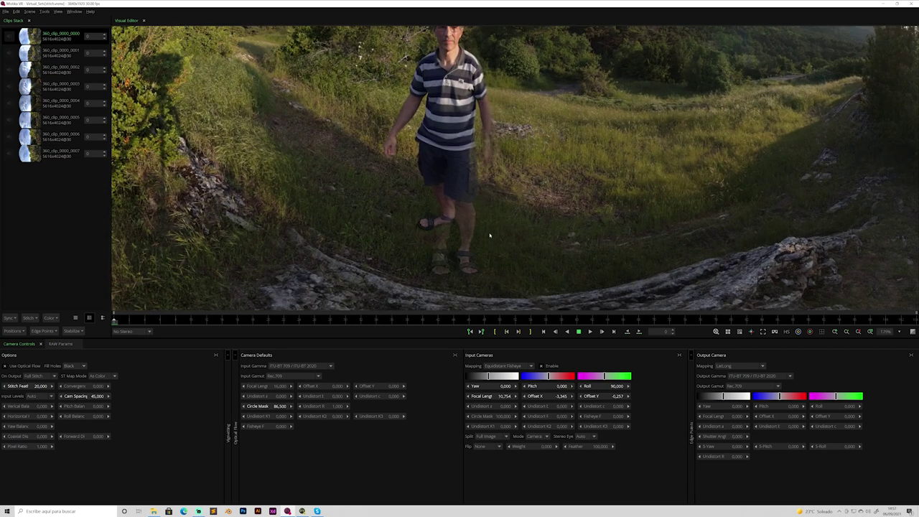
scroll(417, 247, down, 3)
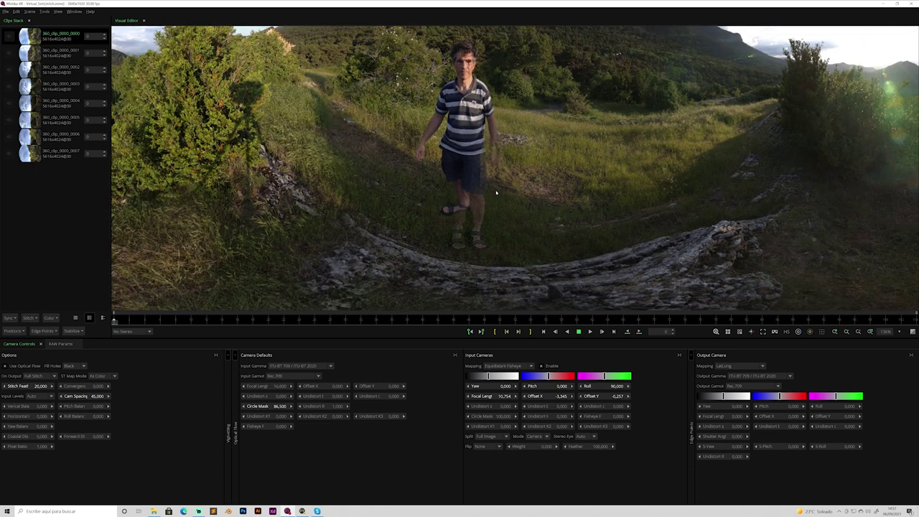
scroll(496, 193, down, 2)
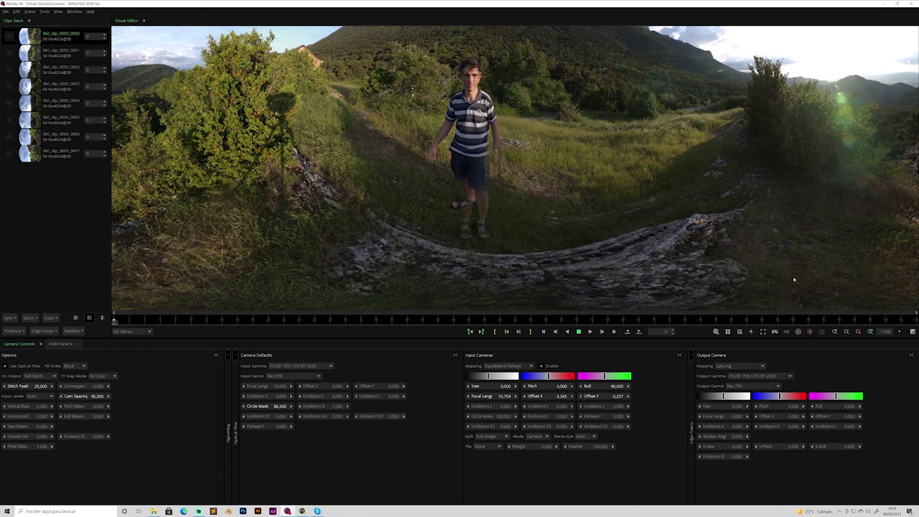
click(776, 332)
drag(859, 74, 863, 49)
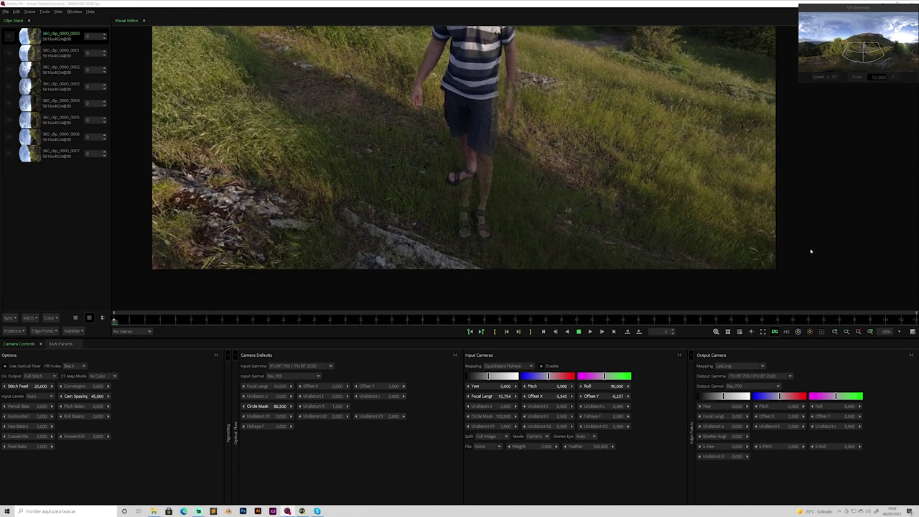
click(776, 331)
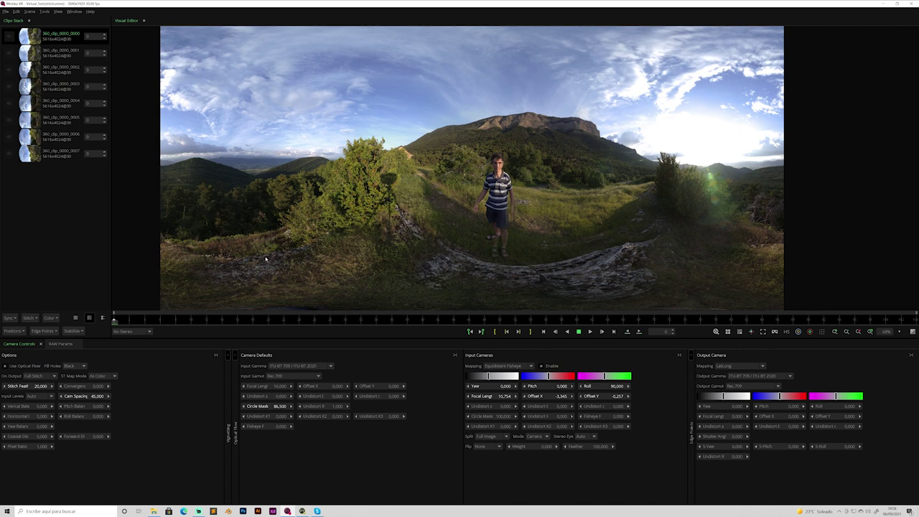
With the edge lines shown and Optical Flow off, add an edge point and place it over the man so one camera covers him.
key(e)
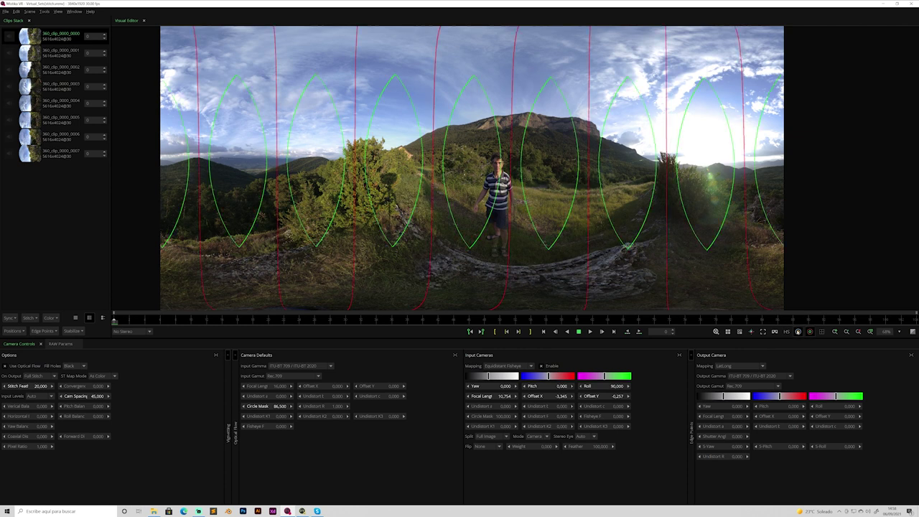
click(6, 366)
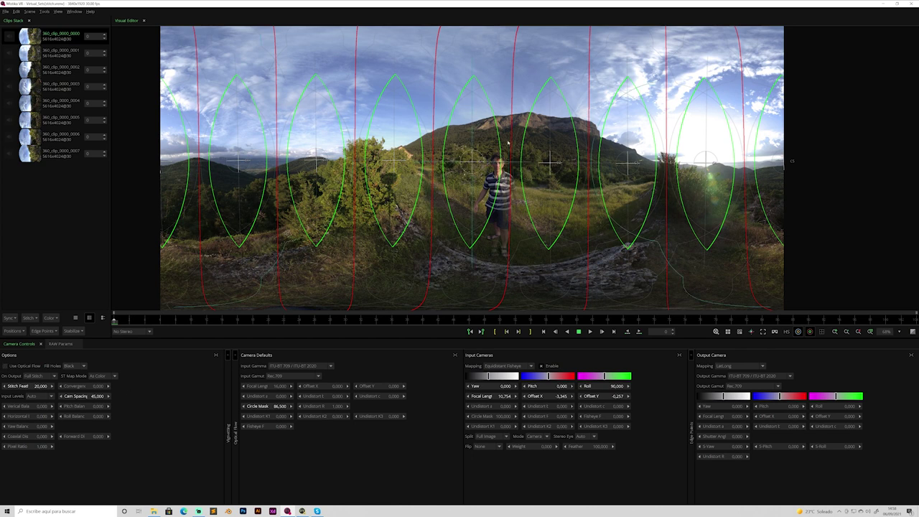
click(44, 332)
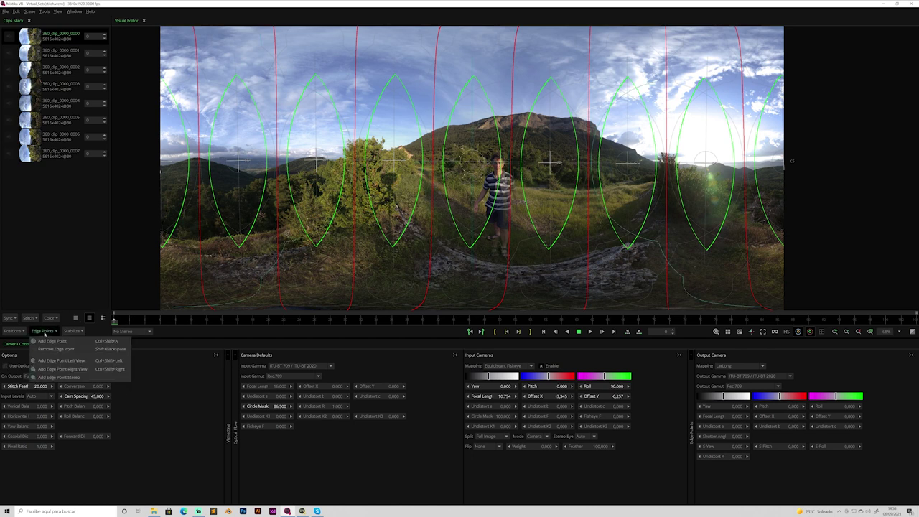
click(61, 341)
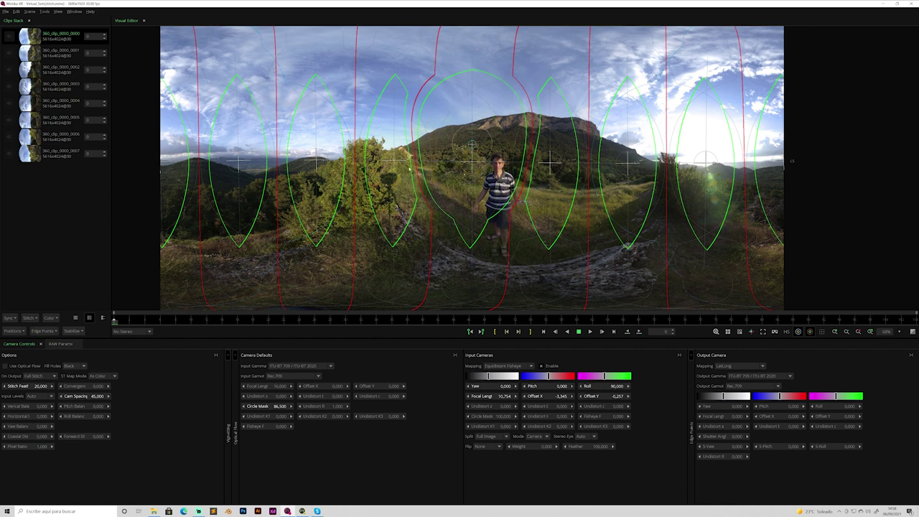
drag(471, 144, 482, 207)
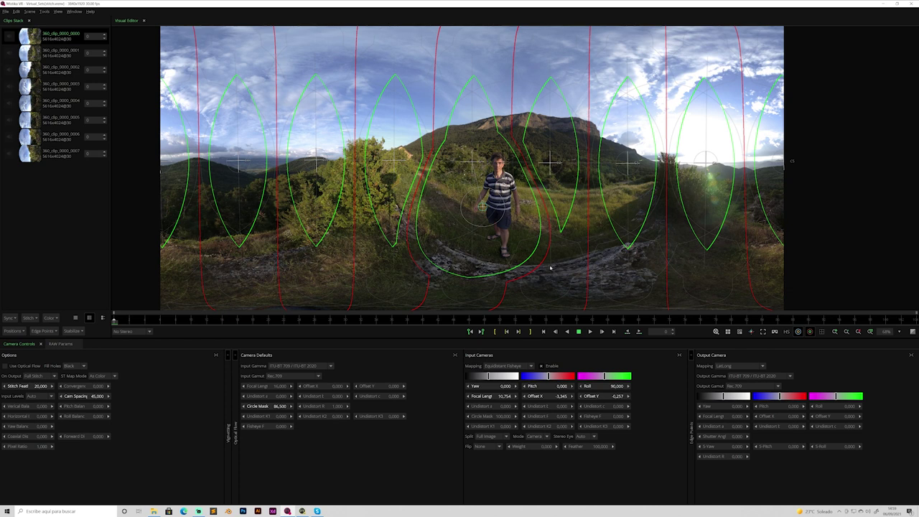
Turn Use Optical Flow back on without the edge overlay, and inspect the man and the ground in VR view.
click(810, 332)
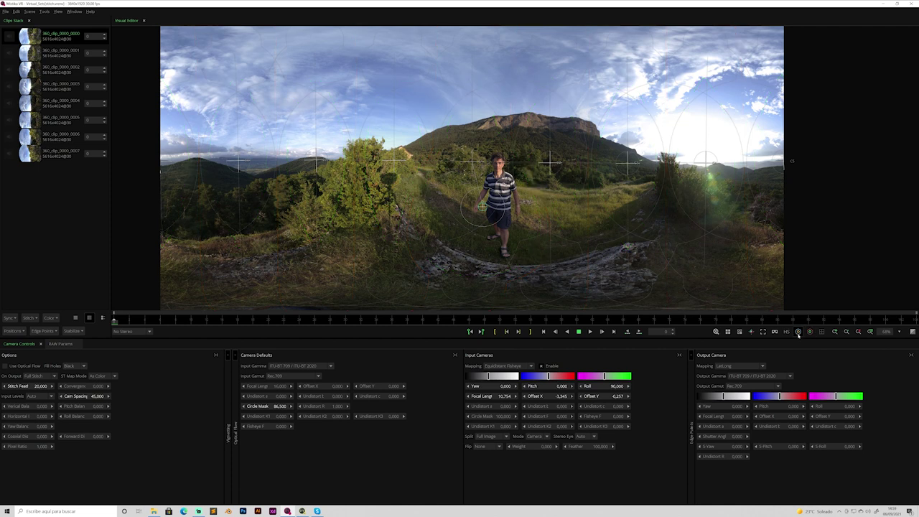
click(4, 366)
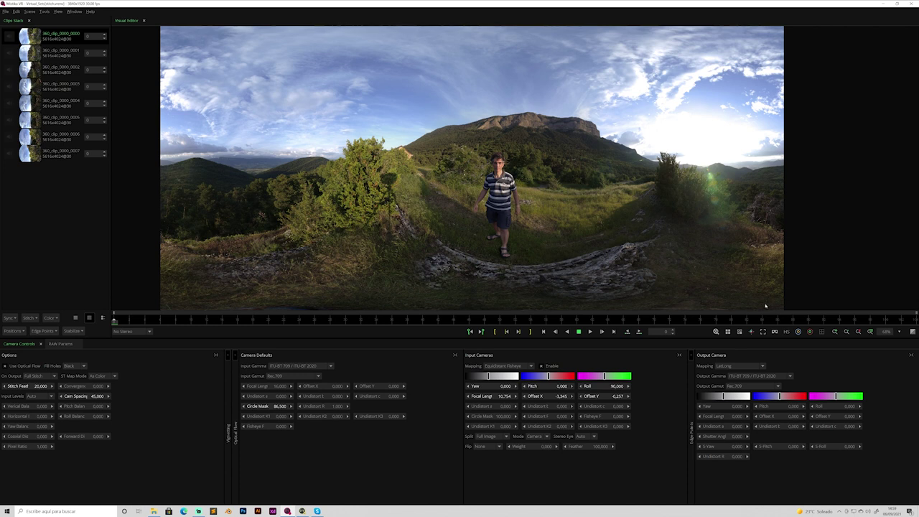
click(775, 332)
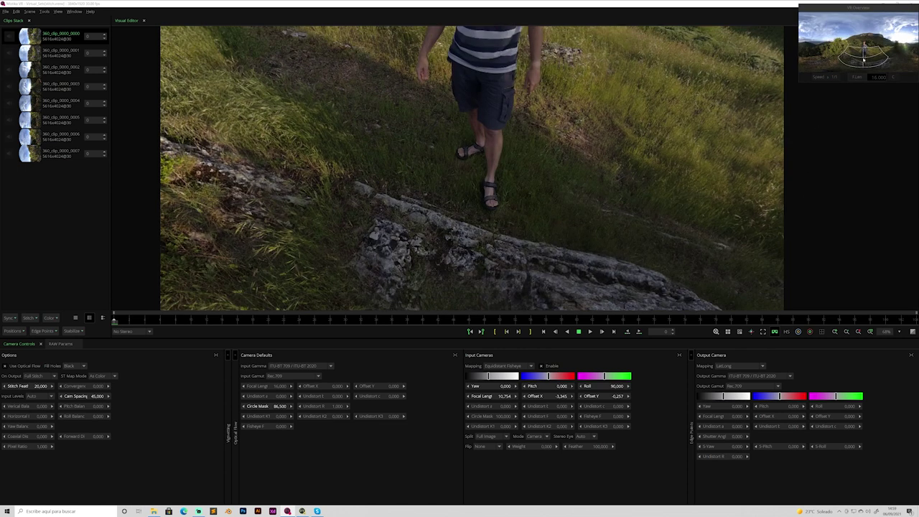
drag(553, 273, 561, 133)
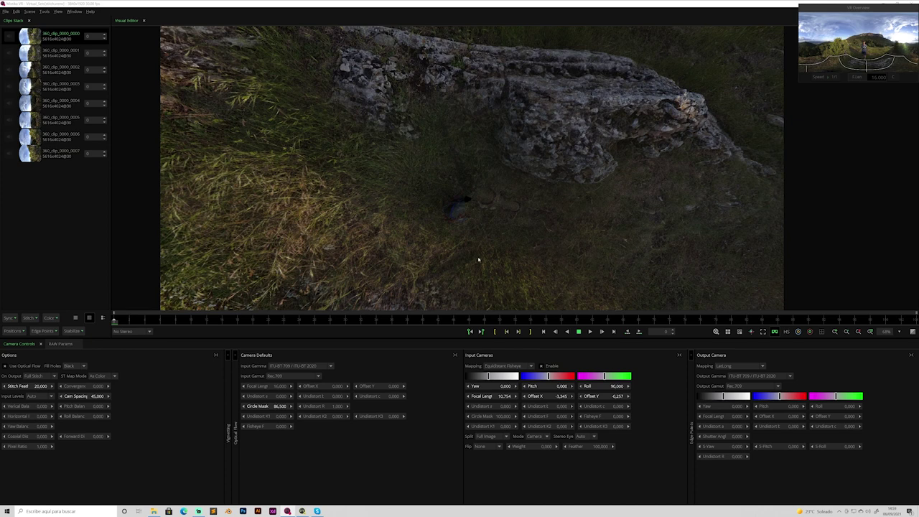
drag(834, 70, 812, 43)
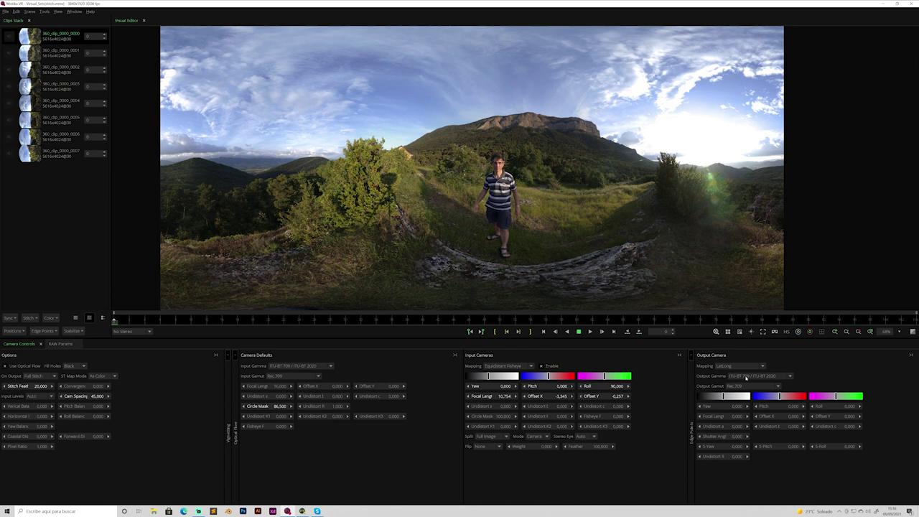
click(747, 377)
click(738, 385)
click(740, 385)
click(742, 402)
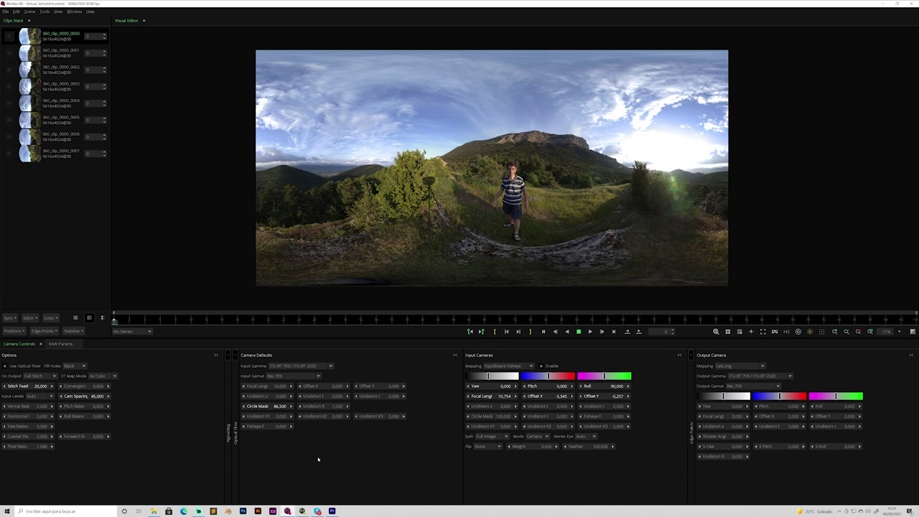
Output the Cam1 STMap instead of the full stitch, with the ST map mode set to Posterized, and examine its grid.
click(56, 376)
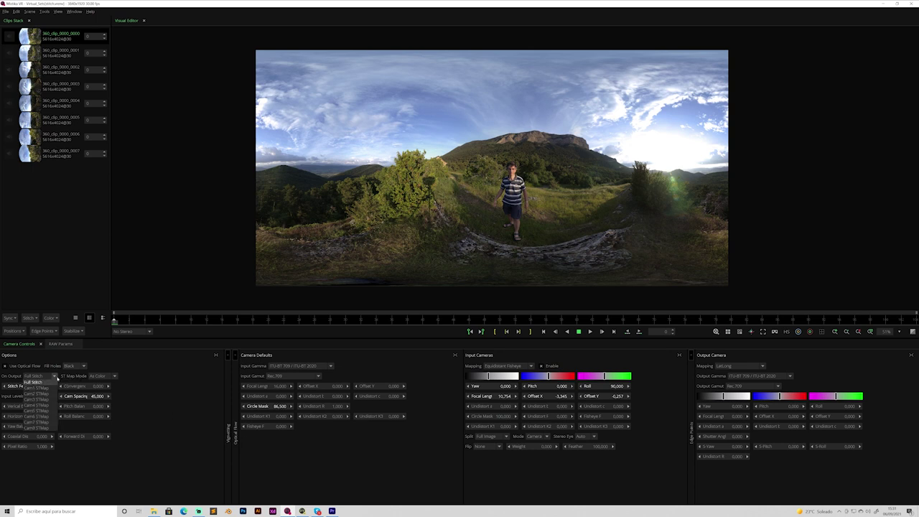
click(32, 392)
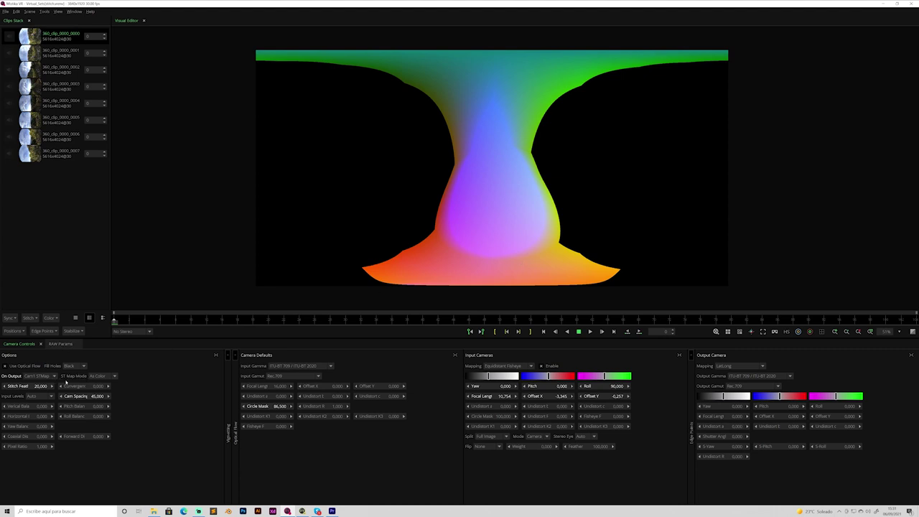
click(100, 376)
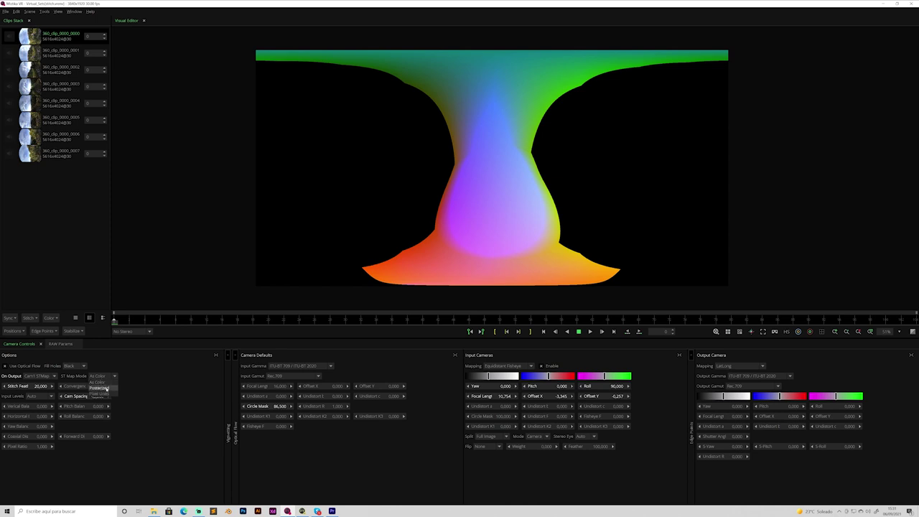
click(99, 388)
scroll(310, 254, up, 5)
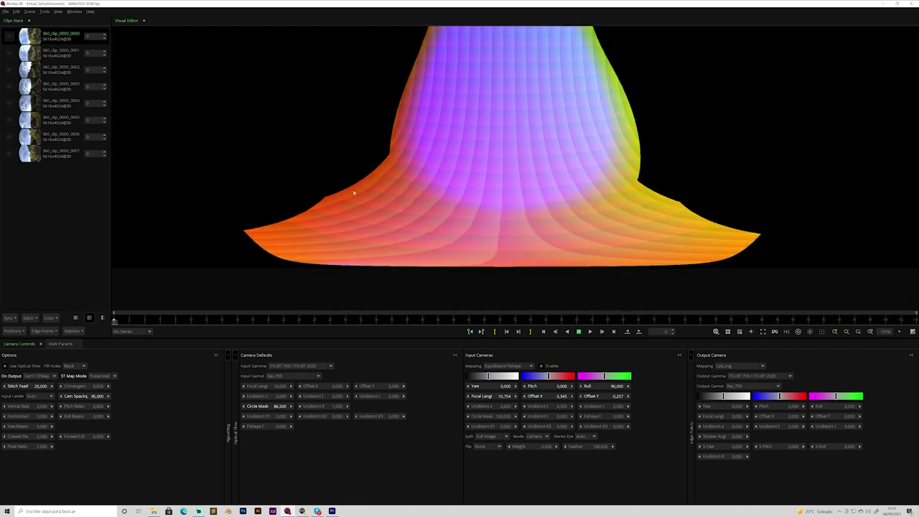
scroll(354, 193, up, 4)
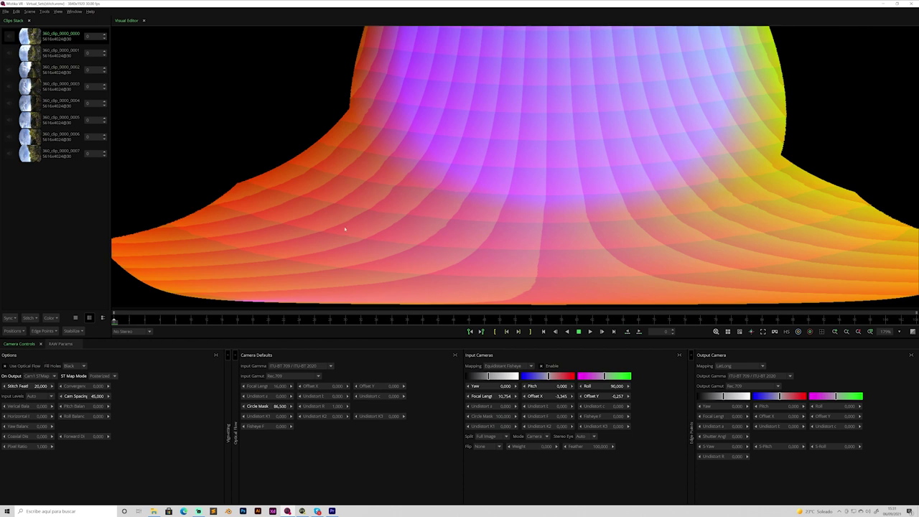
scroll(344, 228, down, 8)
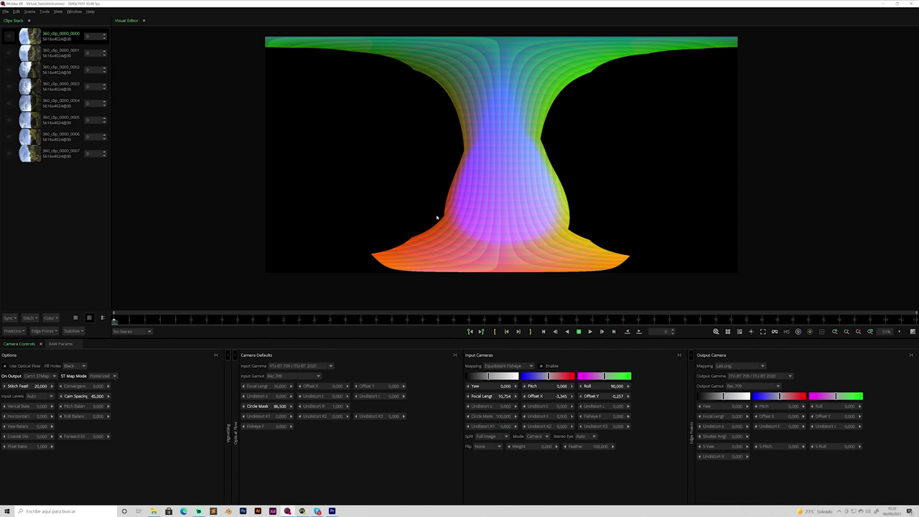
Examine the ST maps of the other cameras one after another, including Cam2, Cam4, Cam5 and Cam6.
click(53, 375)
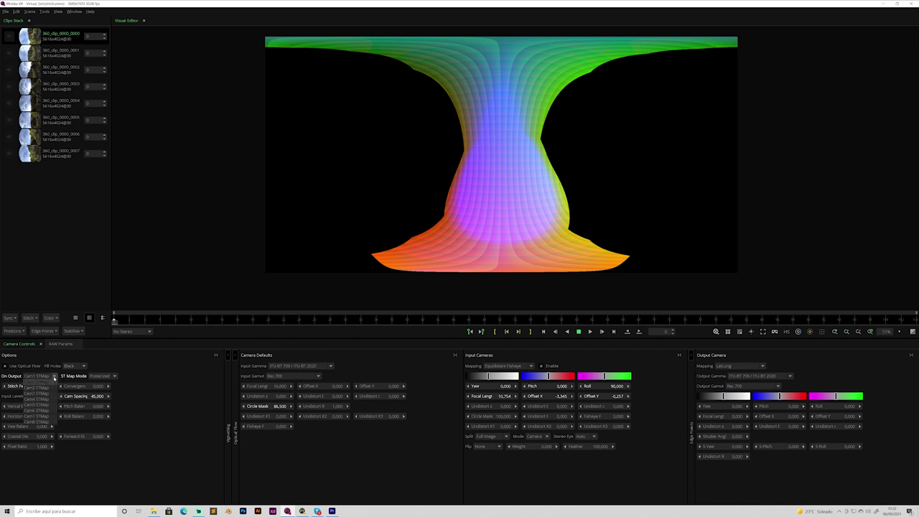
click(43, 391)
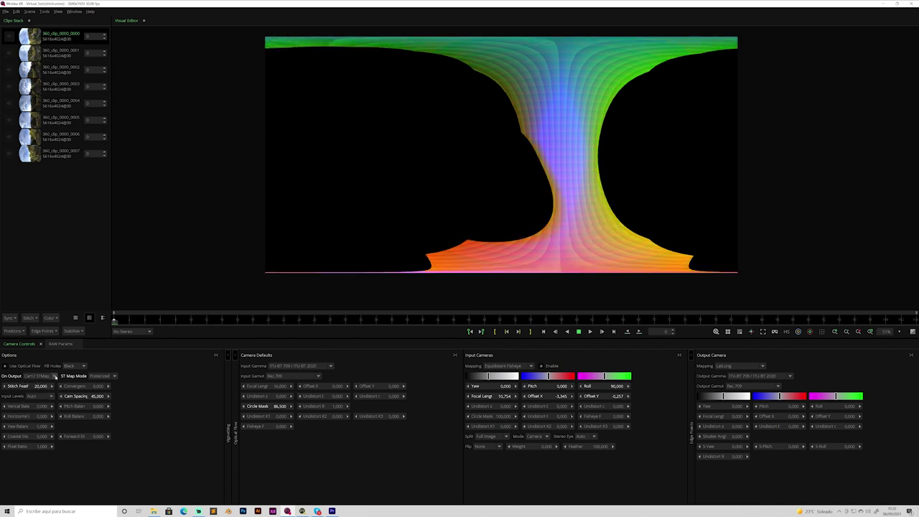
click(52, 376)
click(46, 396)
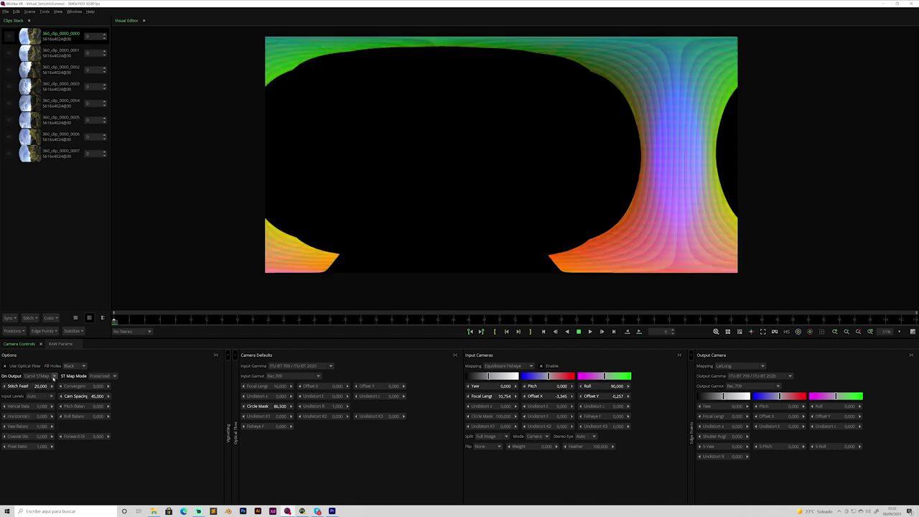
click(52, 376)
click(46, 412)
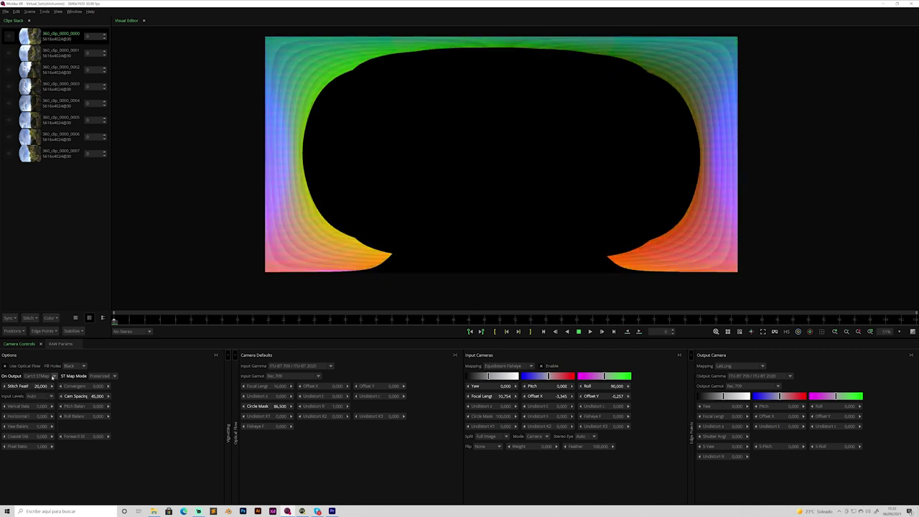
click(52, 376)
click(45, 417)
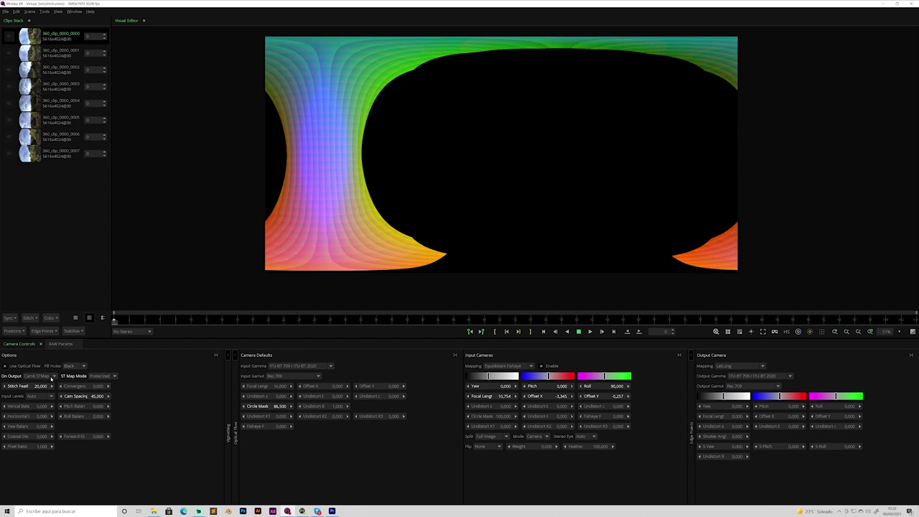
click(52, 376)
click(47, 423)
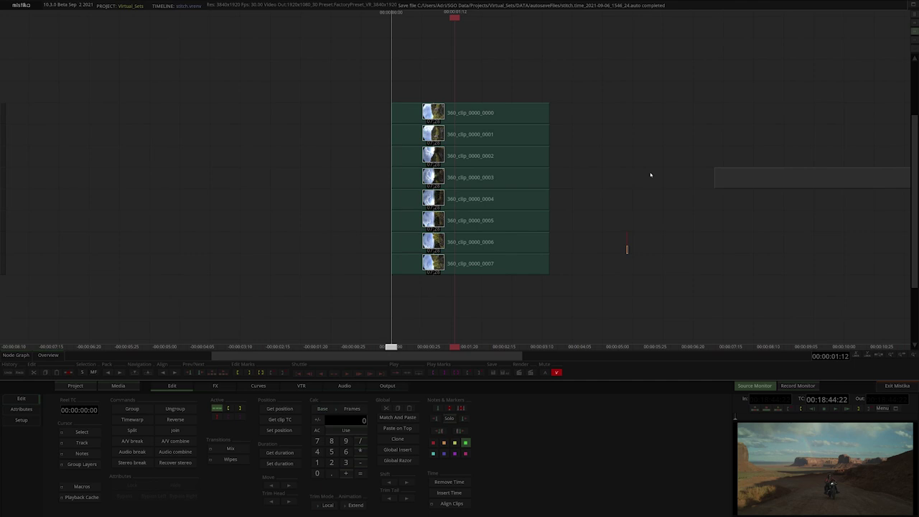
In the Mistika timeline, load the Kandao Obsidian preset from the Virtual_Sets folder and place its VR Stitch effect over the eight clips.
mouse_move(491, 113)
mouse_down()
mouse_move(489, 99)
mouse_move(505, 94)
mouse_move(493, 112)
mouse_up()
key(alt+Tab)
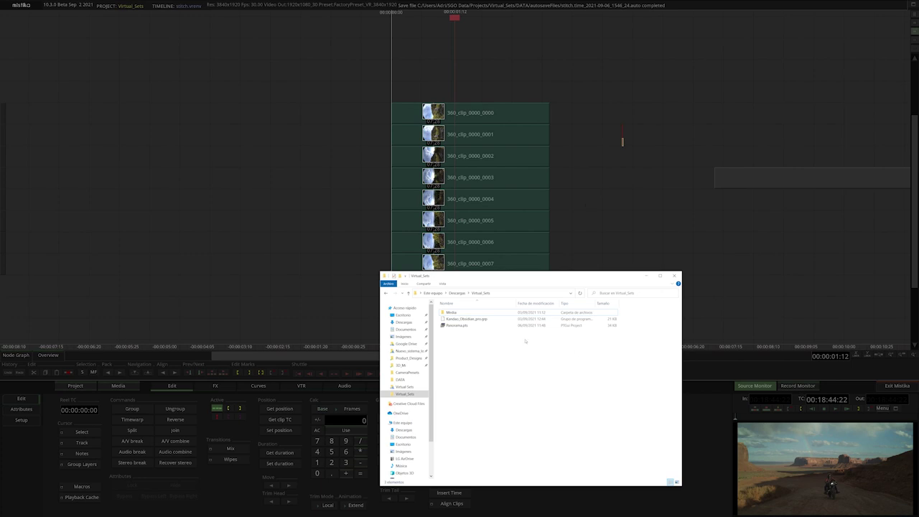
drag(467, 319, 467, 87)
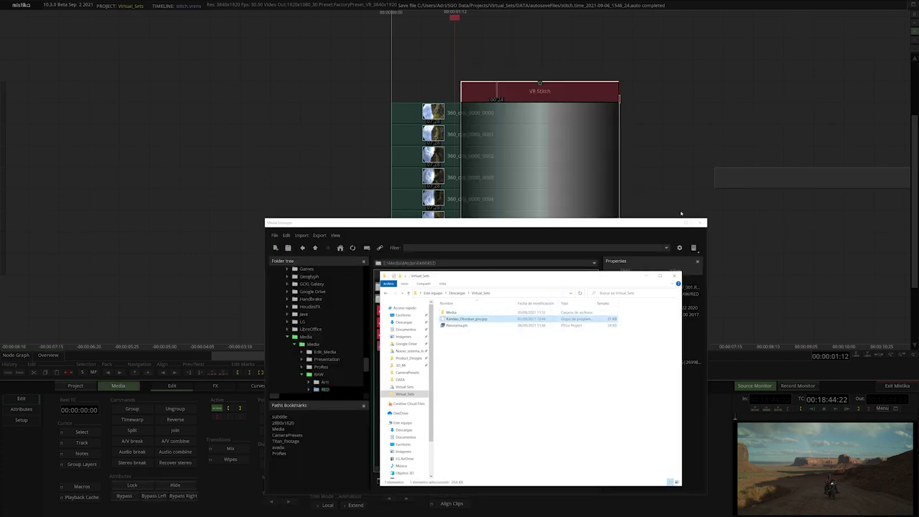
click(648, 276)
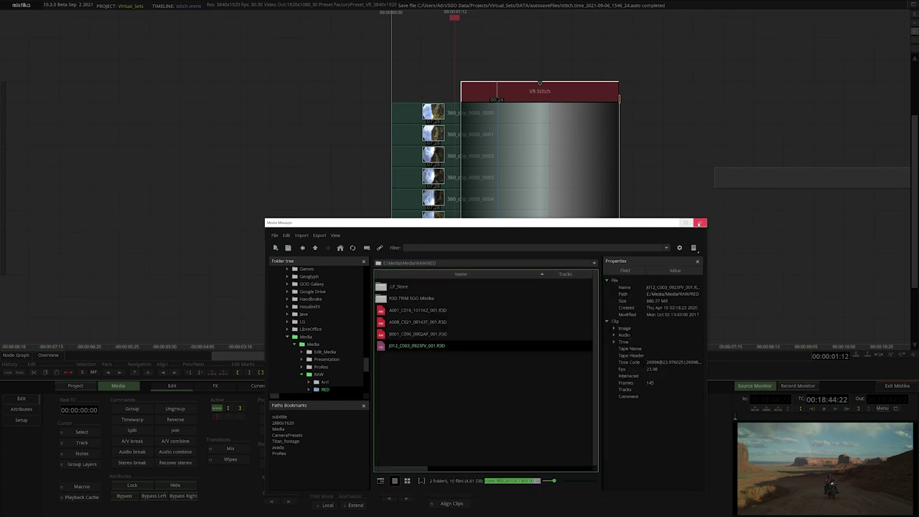
click(700, 223)
drag(571, 98, 500, 94)
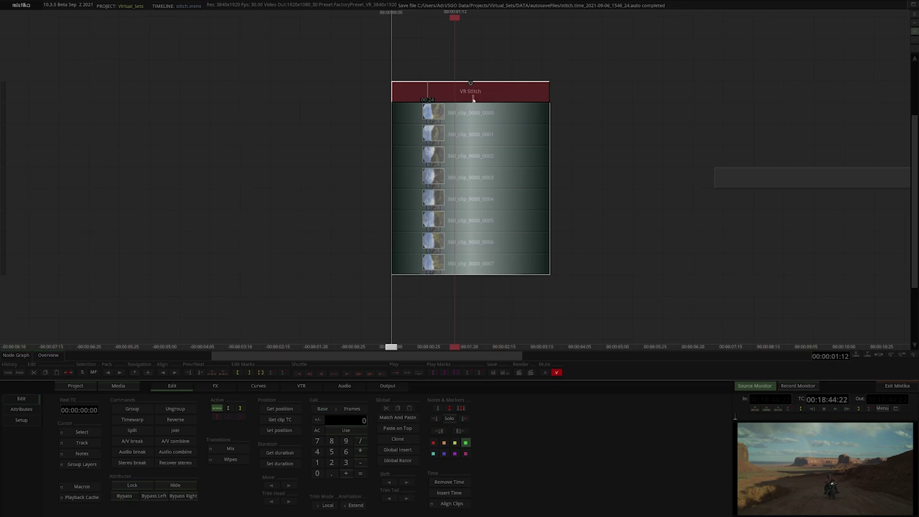
Open the VR Stitch effect's parameters and set Stitch Feather to 20 in its options.
double_click(473, 99)
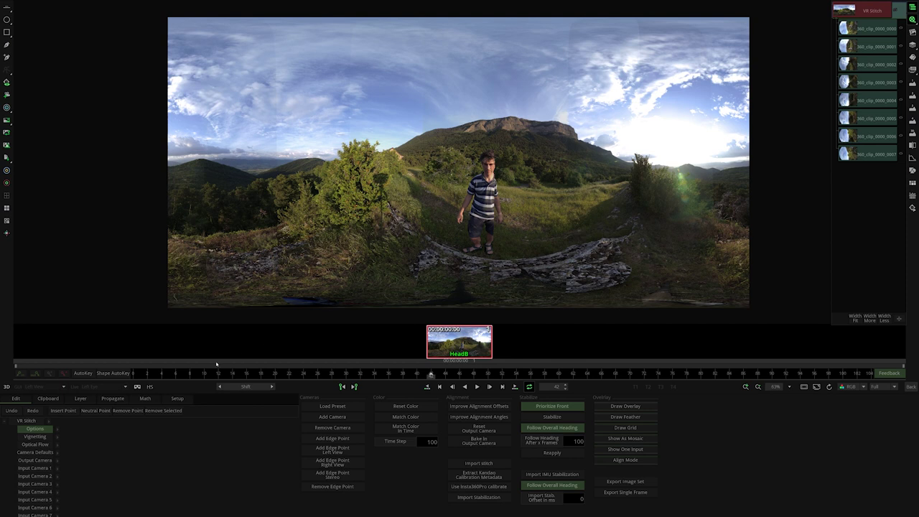
click(57, 429)
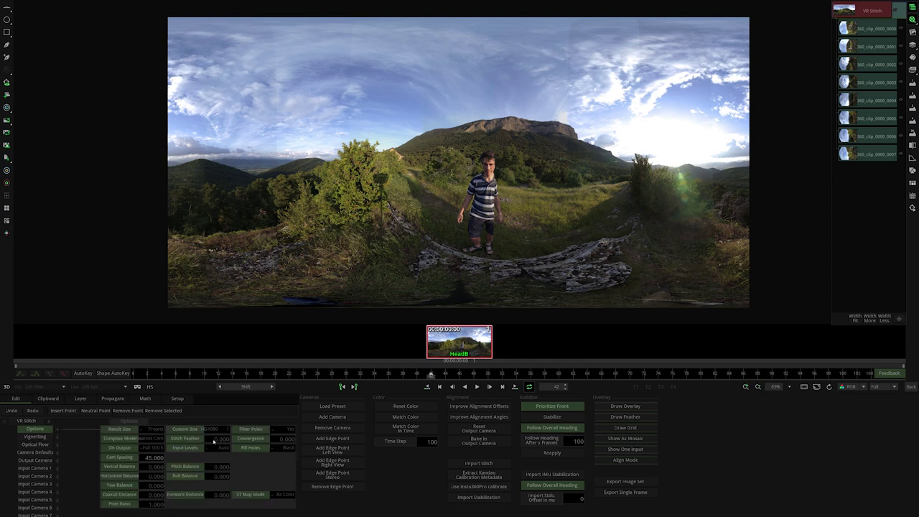
click(218, 442)
text(20)
key(Return)
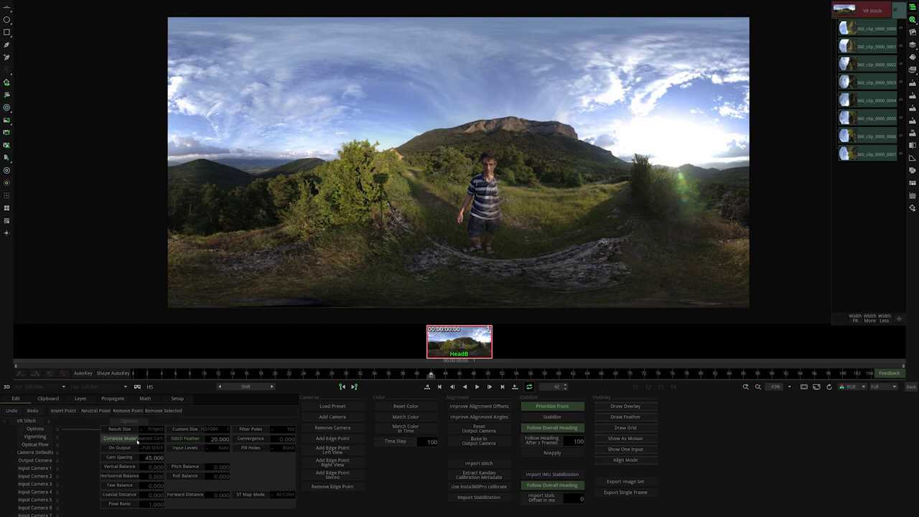
Try the OF Warp Nearest Camera compose mode on the stitch and return it to Nearest Camera.
click(148, 439)
click(173, 429)
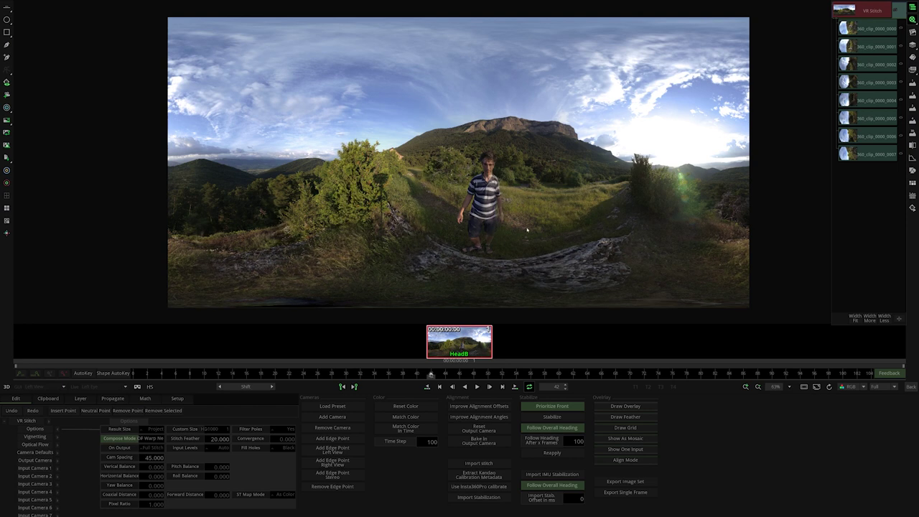
click(163, 439)
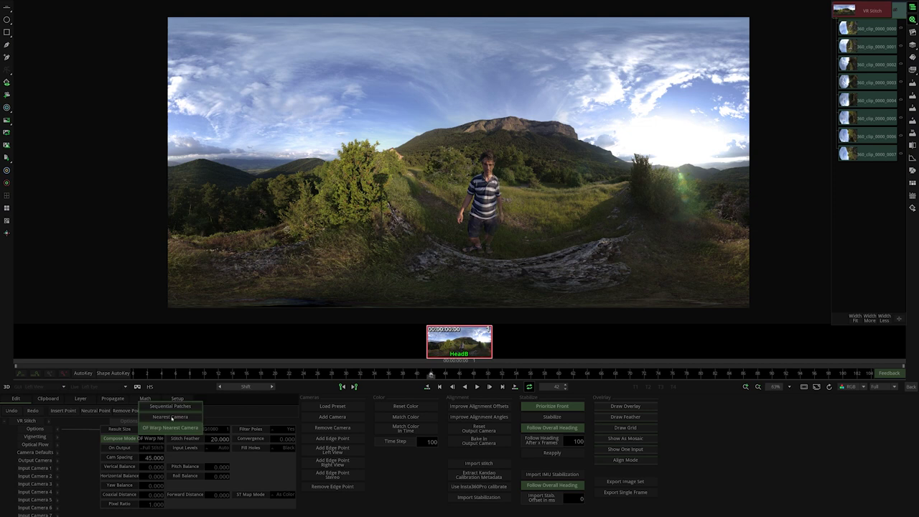
click(170, 417)
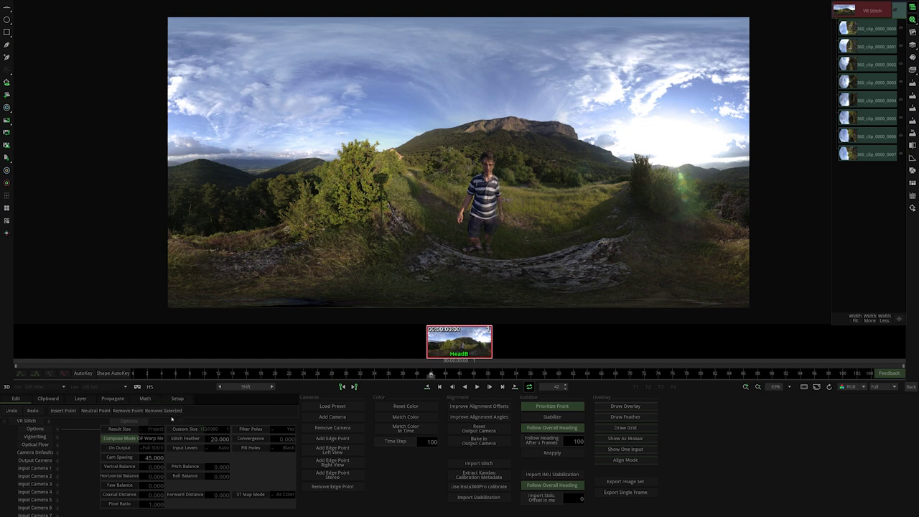
With the overlay and feather lines shown, add an edge point to Input Camera 1 and place it over the man's body.
click(620, 407)
click(622, 418)
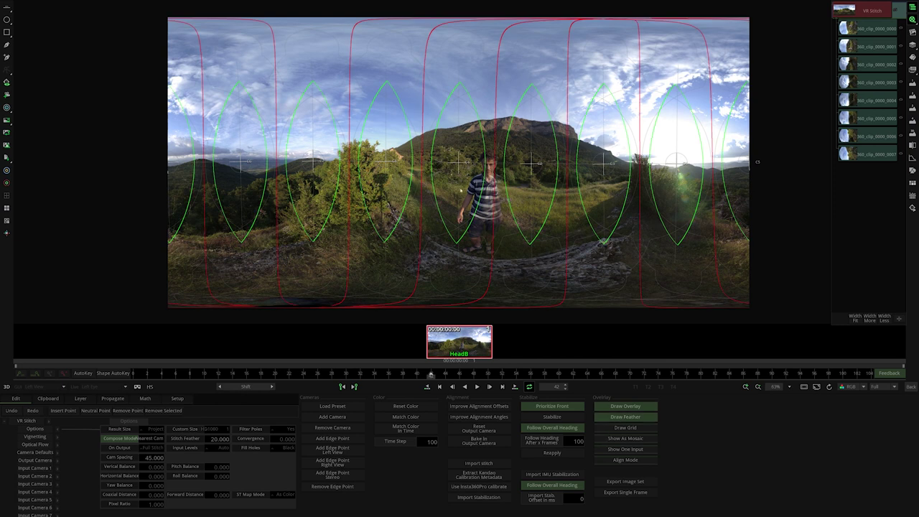
click(451, 165)
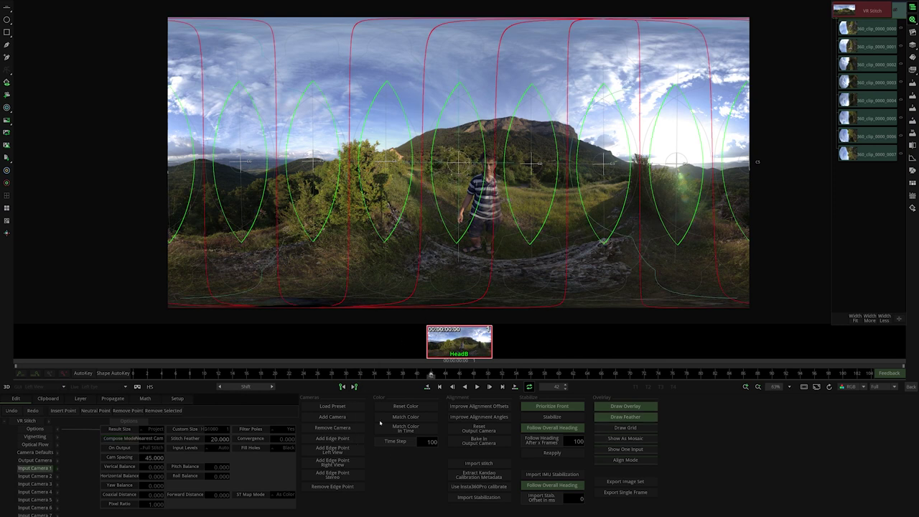
click(335, 440)
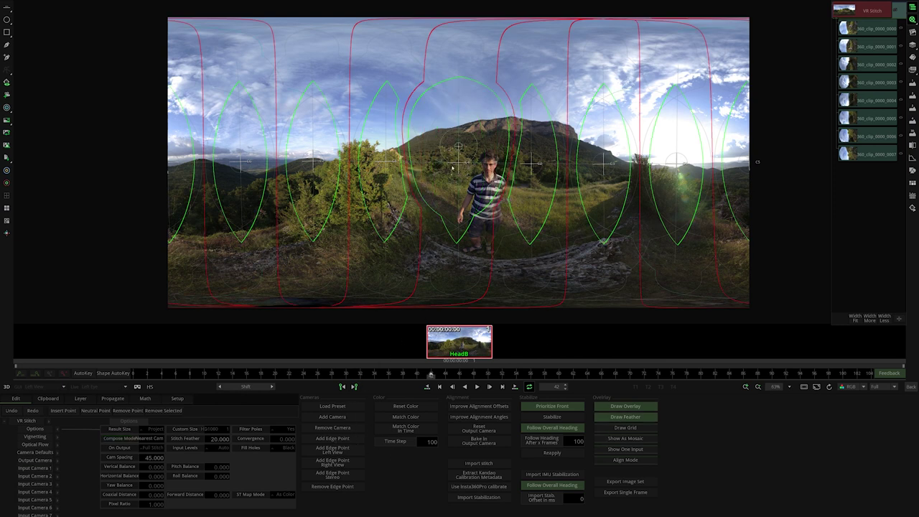
drag(458, 147, 477, 205)
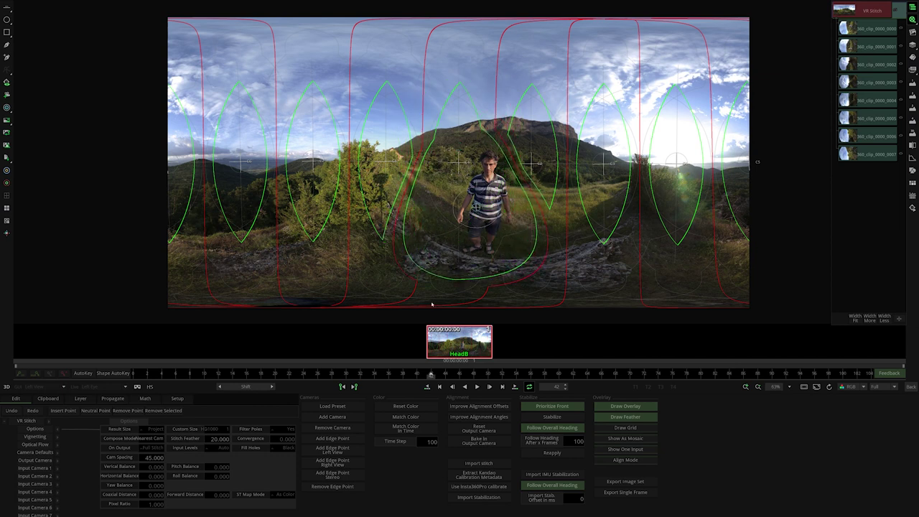
Hide the stitch overlays and set the compose mode to OF Warp Nearest Camera.
click(611, 407)
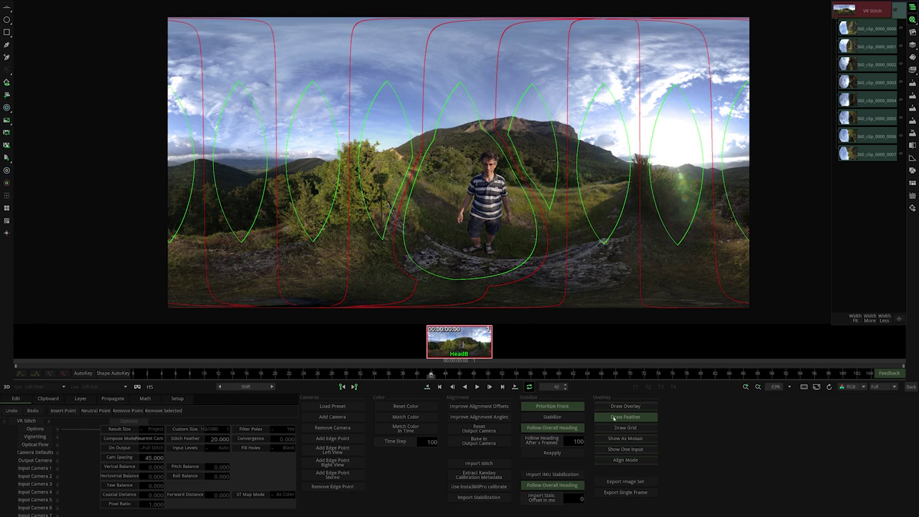
click(155, 438)
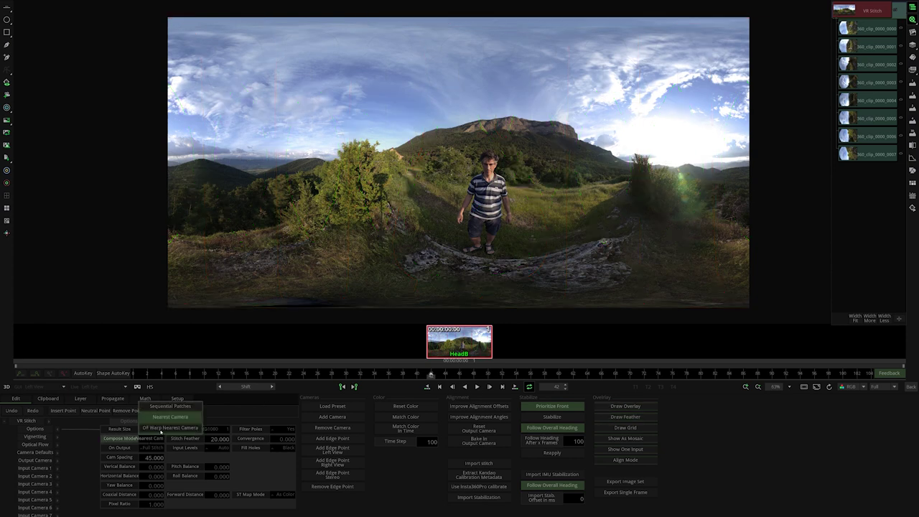
click(161, 430)
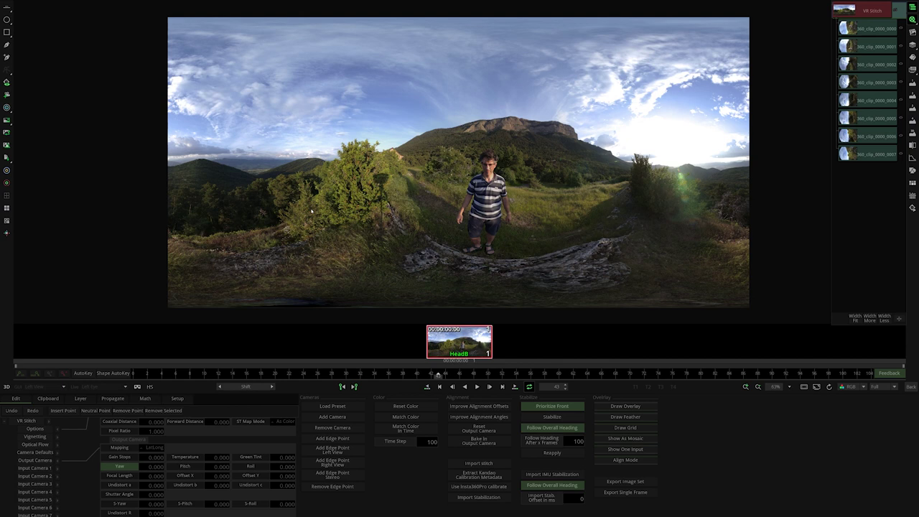
Set the output camera's yaw to -150 to rotate the panorama.
click(144, 468)
text(-110)
key(Return)
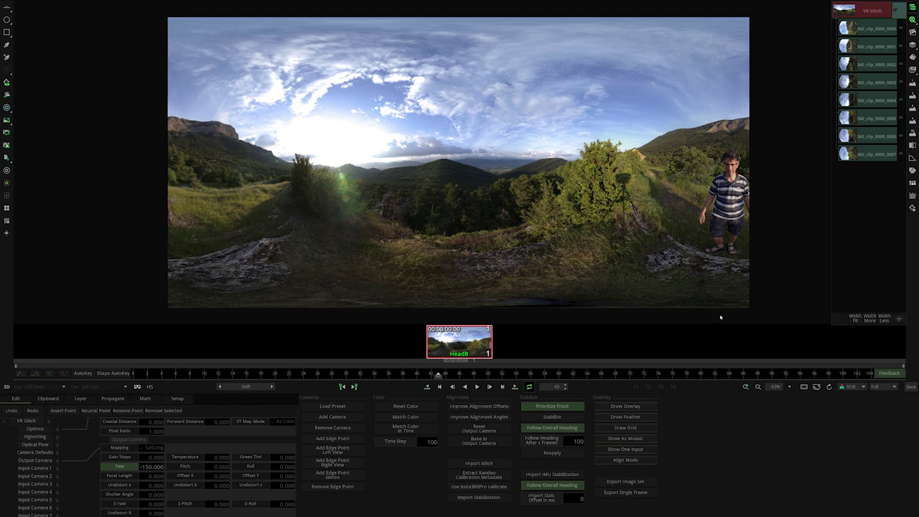
Return to the timeline and show the node graph of the VR Stitch effect and its eight clips.
click(911, 386)
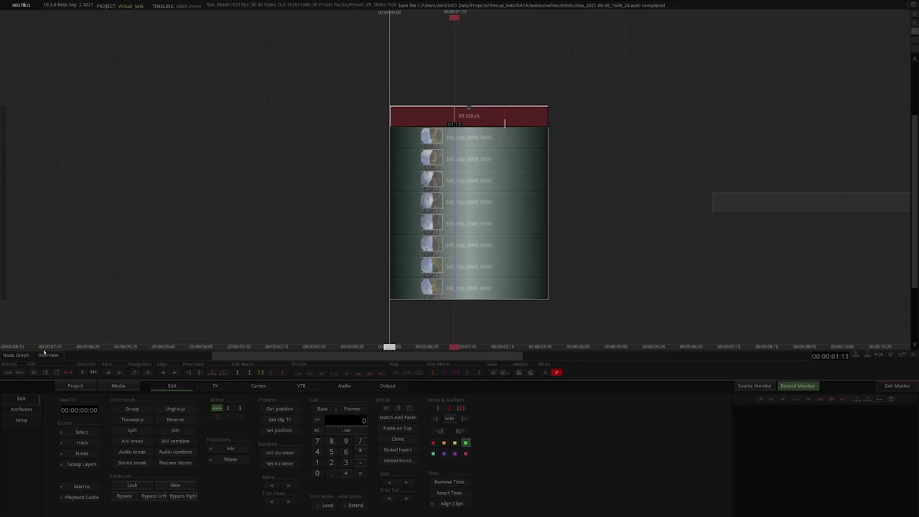
click(16, 354)
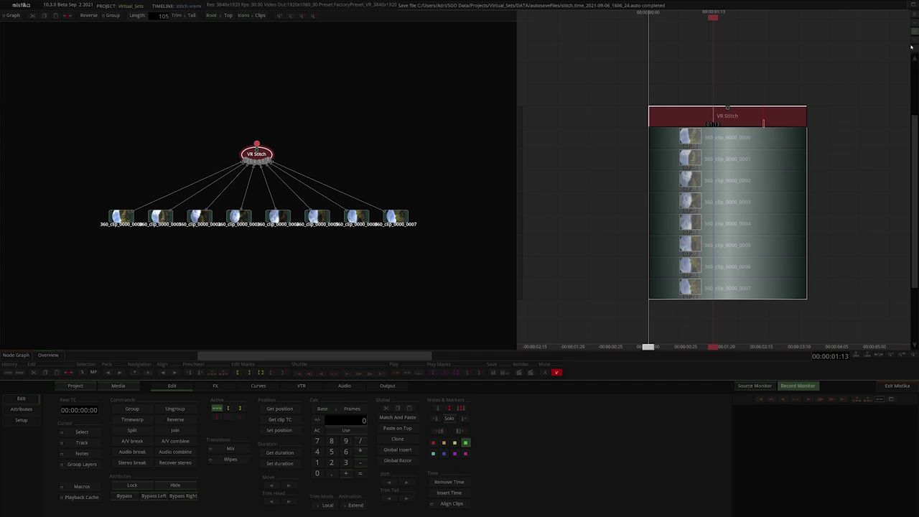
scroll(806, 92, down, 2)
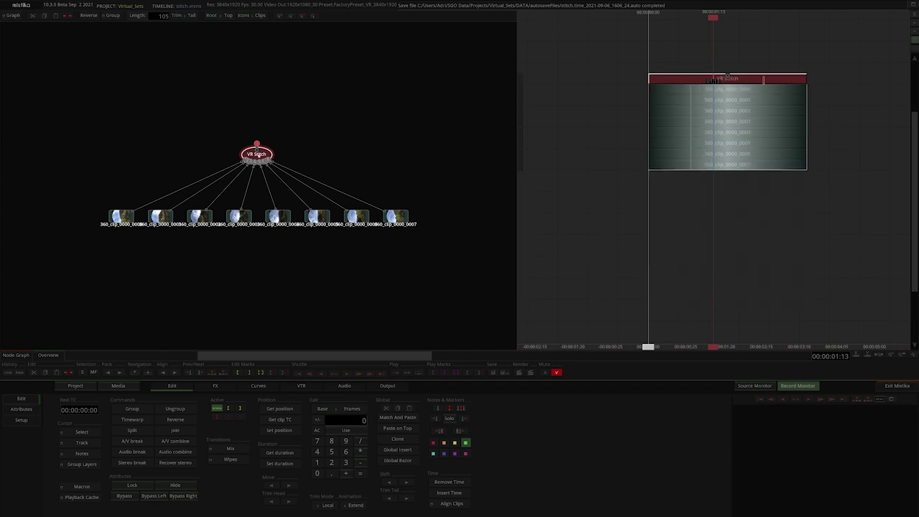
Add a VR View effect on top of the VR Stitch node and open its settings.
drag(257, 155, 258, 151)
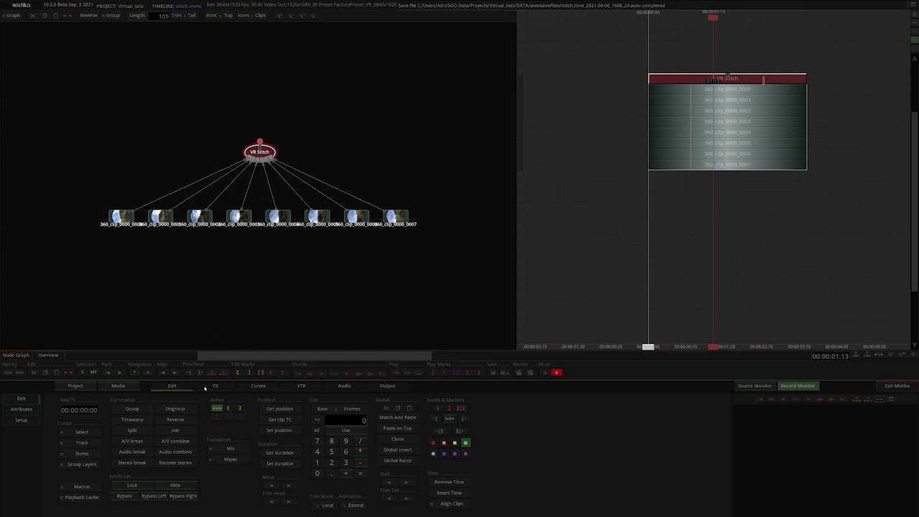
click(206, 387)
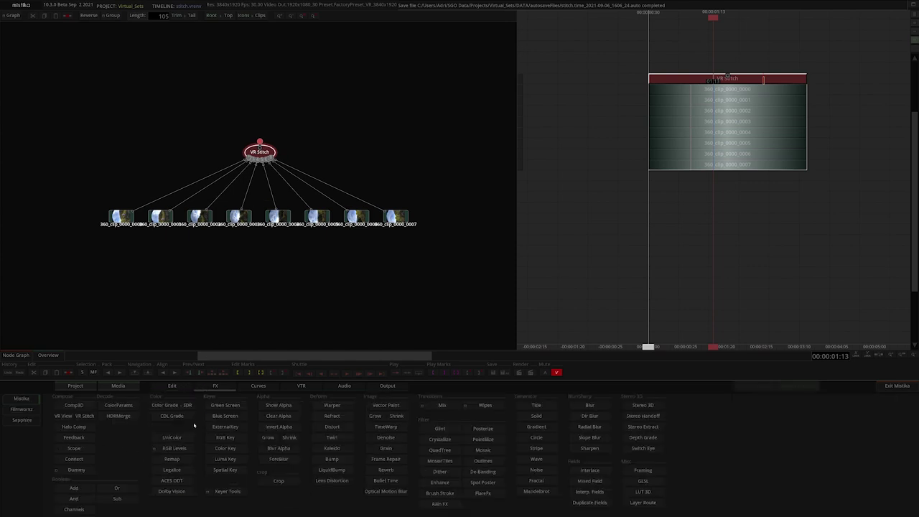
click(64, 416)
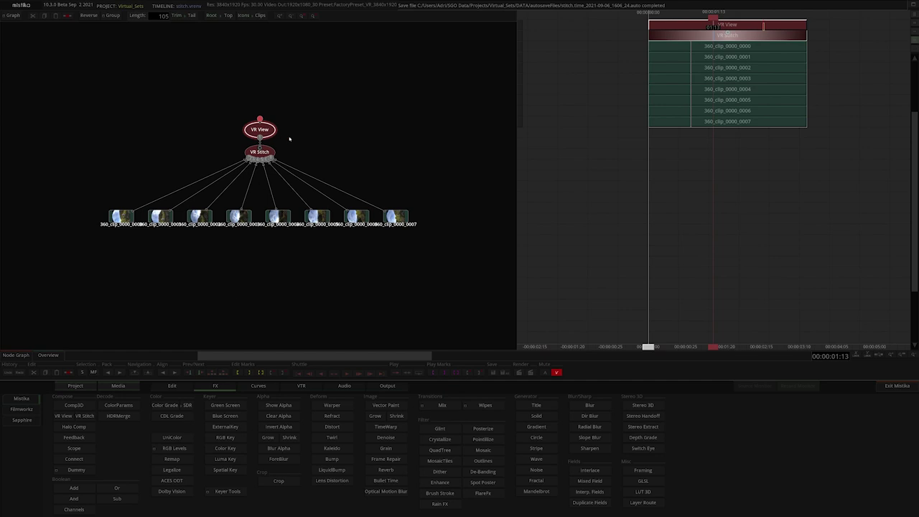
double_click(260, 130)
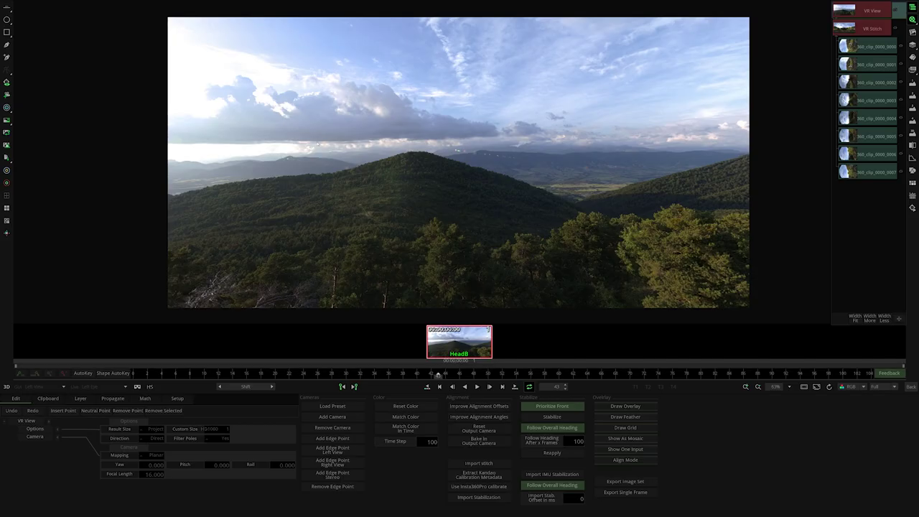
Switch the VR View camera mapping to LatLong and back to Planar.
click(155, 456)
click(160, 379)
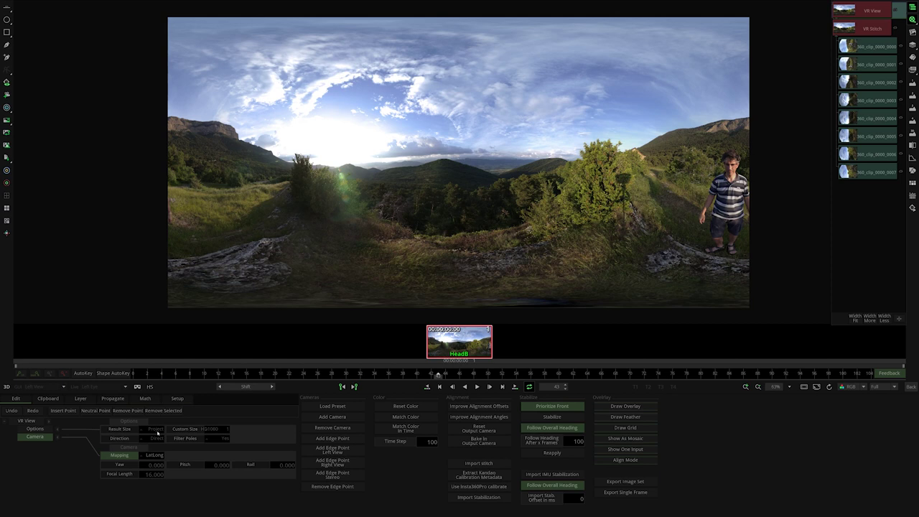
click(155, 455)
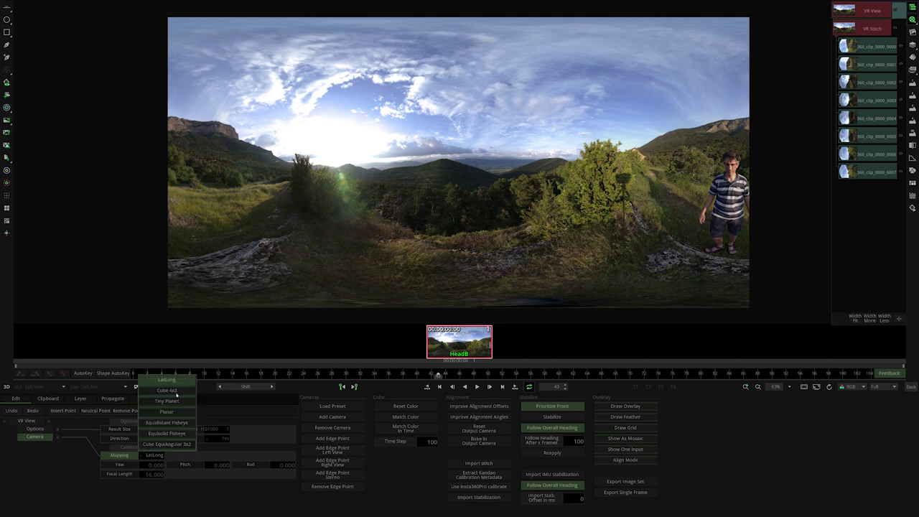
click(153, 412)
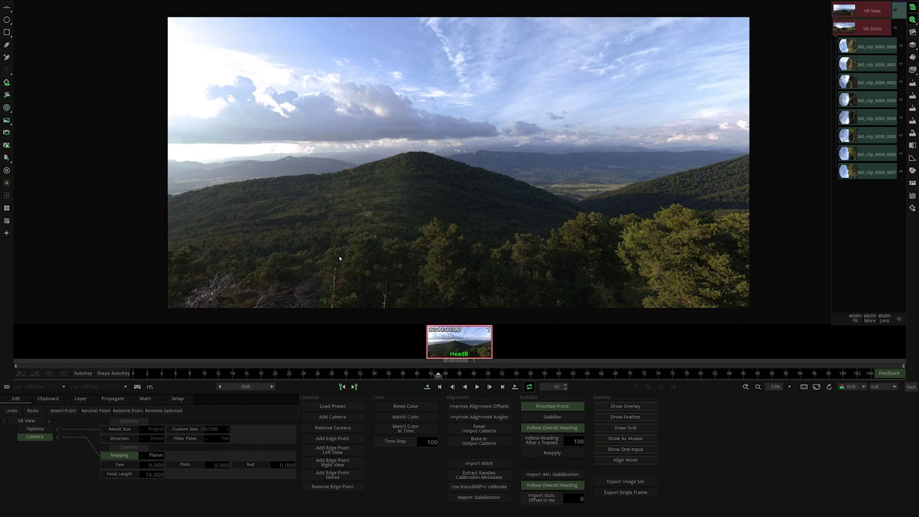
click(159, 456)
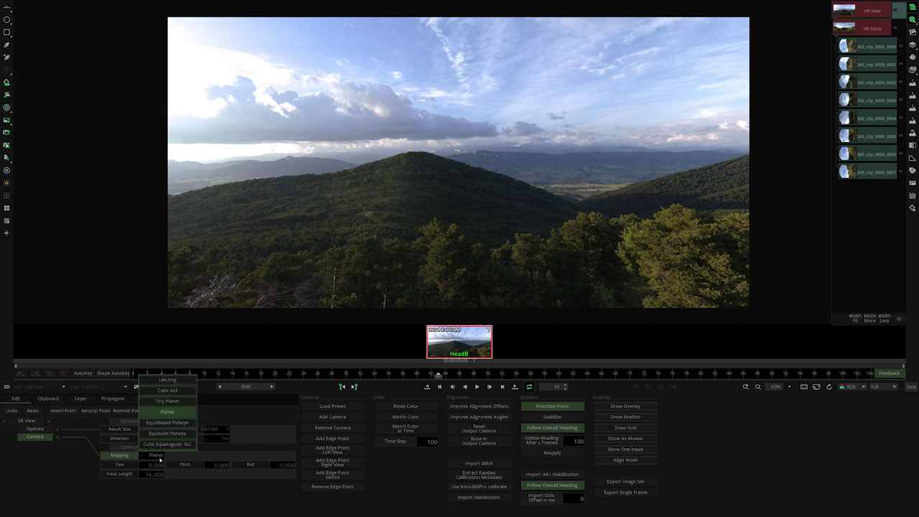
click(254, 449)
Aim the VR View camera at the camera's shadow with yaw 89 and pitch -26, and return to the timeline.
drag(211, 466, 382, 460)
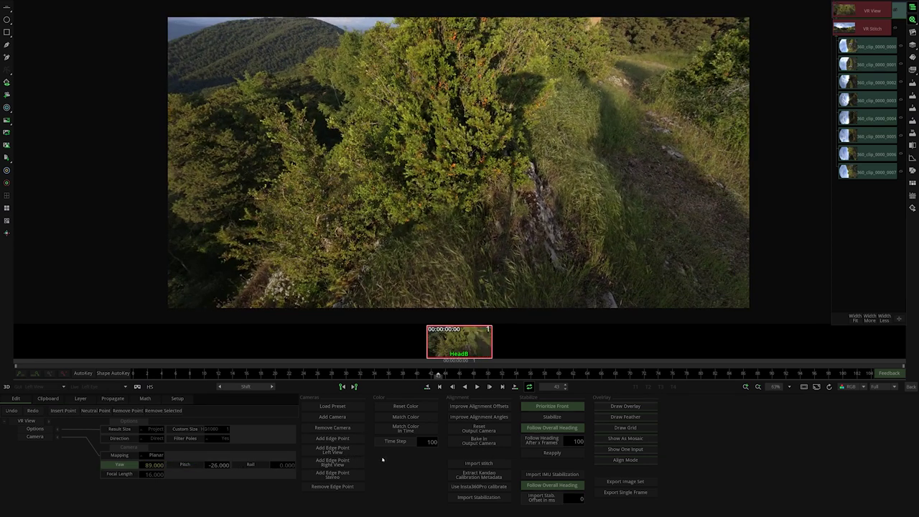
click(911, 387)
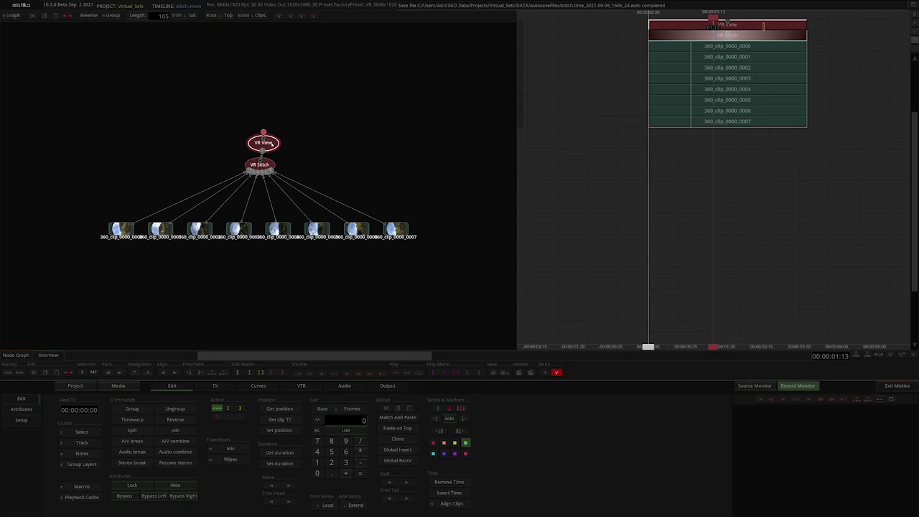
Move the VR View node beside VR Stitch, add a Vector Paint effect on top of it and open its paint interface.
drag(260, 142, 329, 166)
click(215, 387)
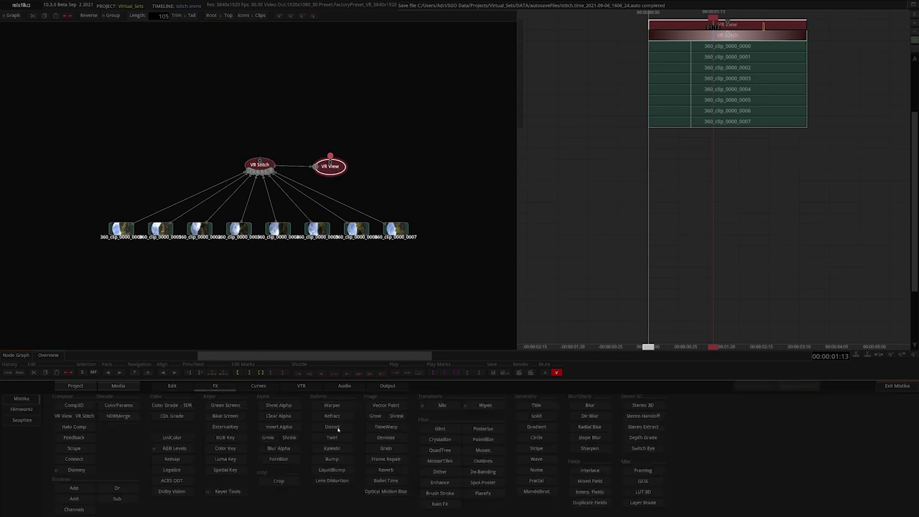
click(385, 405)
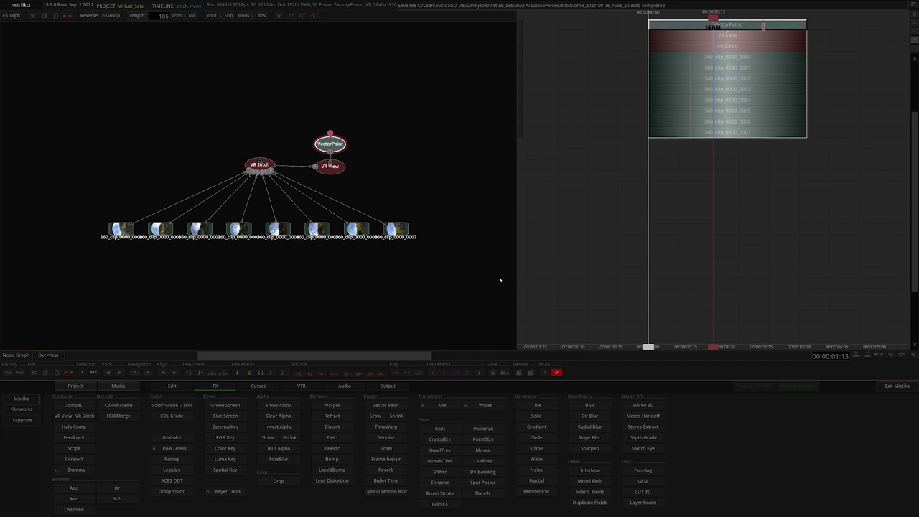
key(Return)
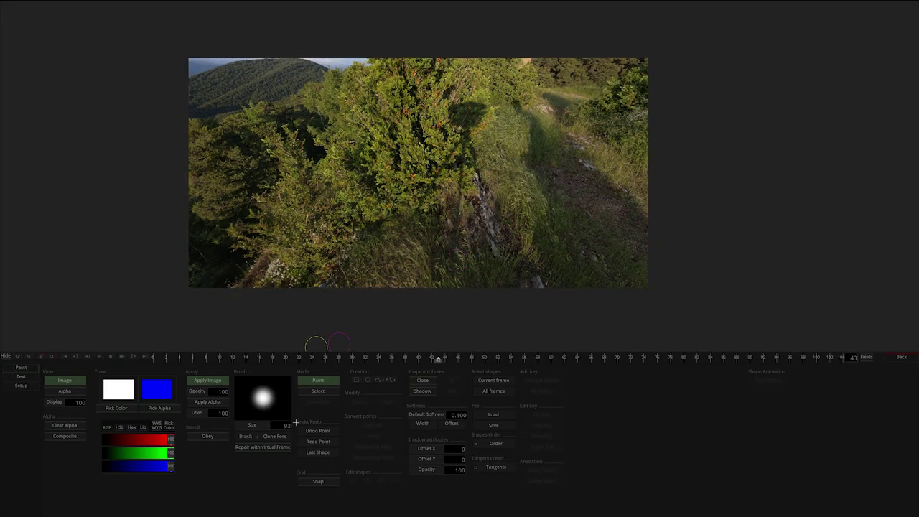
Paint out the camera's shadow over the bush and grass with Clone Fore, add a key for all shapes, and return to the timeline.
click(277, 435)
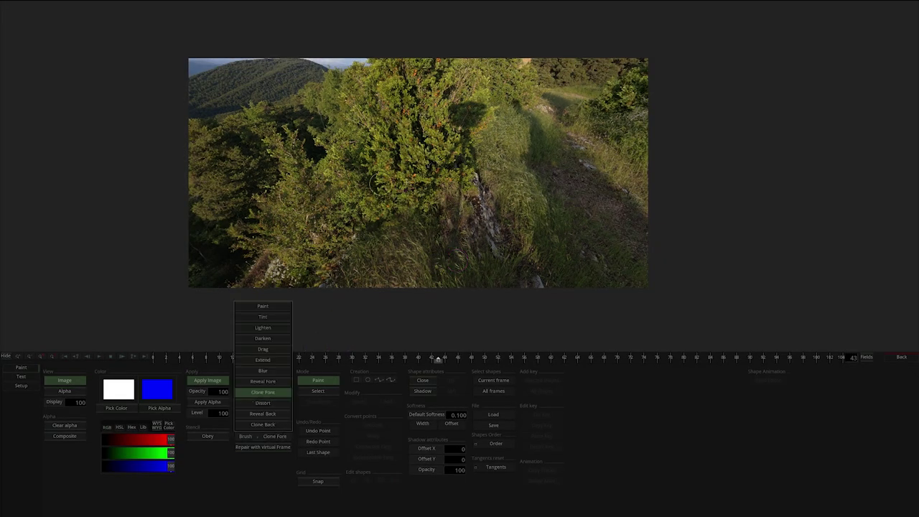
click(385, 186)
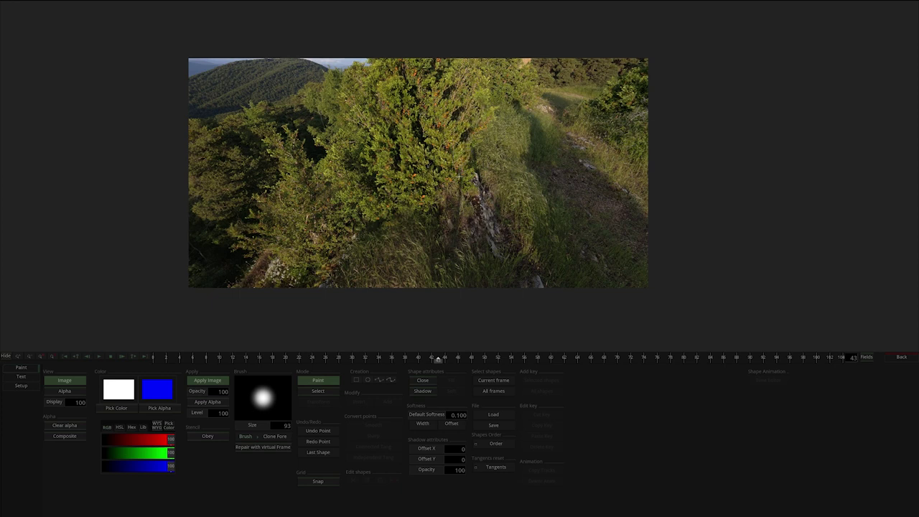
click(447, 166)
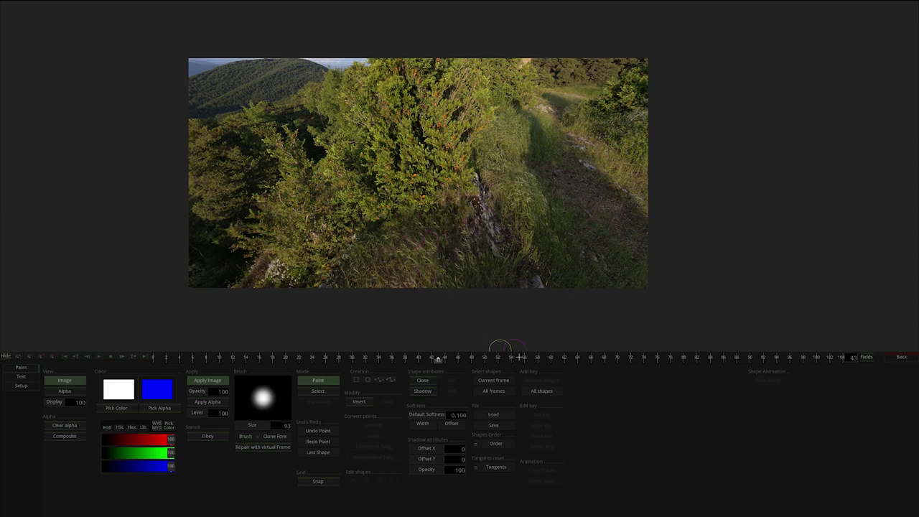
click(537, 392)
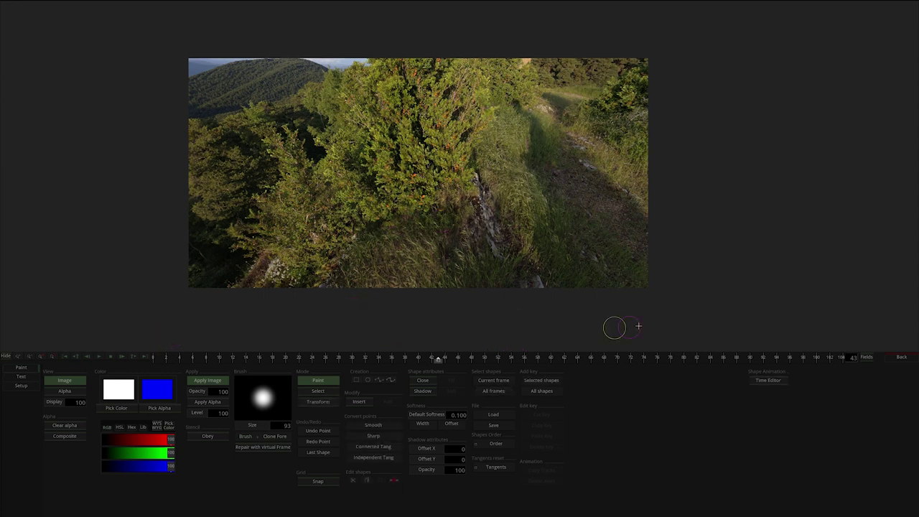
click(901, 357)
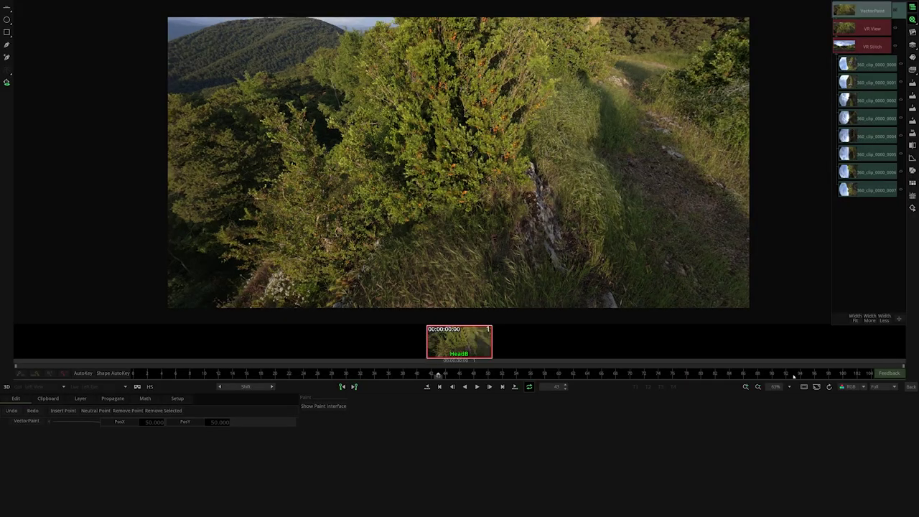
click(905, 387)
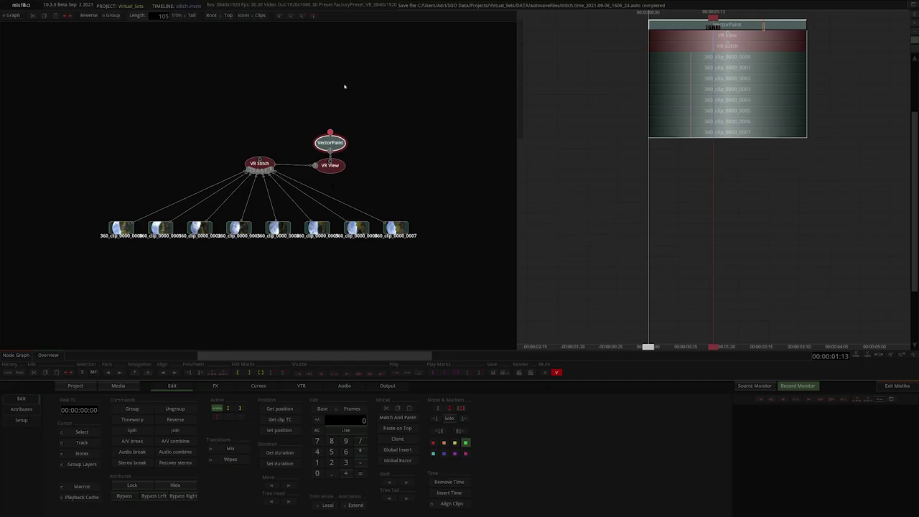
Create a second link from VR Stitch above it and add another VR View effect on that link.
click(315, 166)
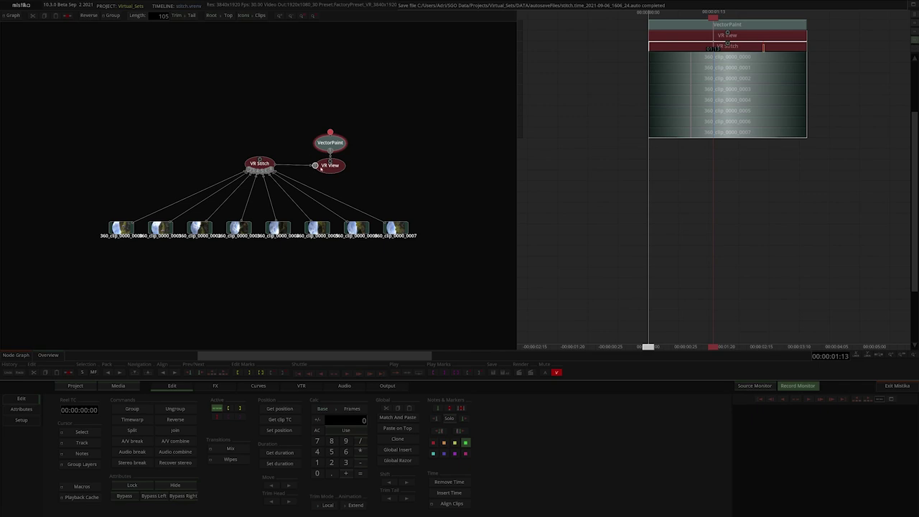
drag(316, 166, 263, 124)
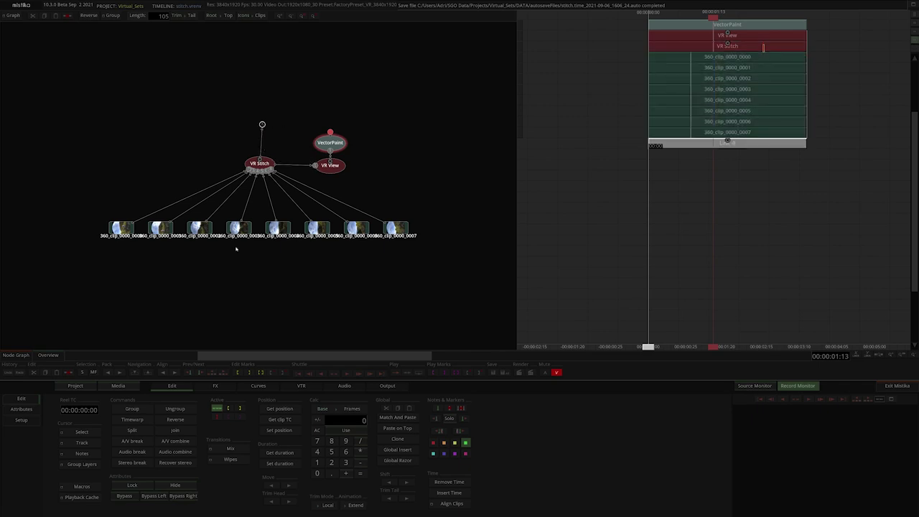
click(215, 386)
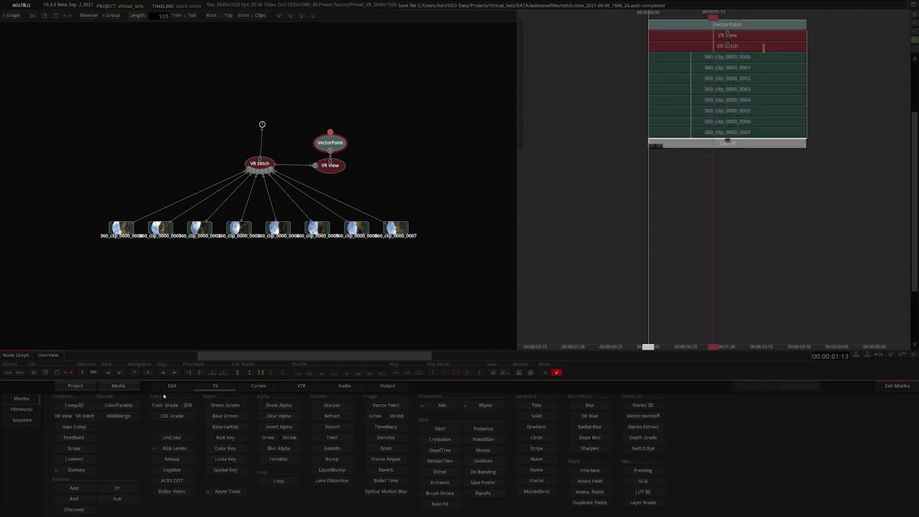
click(63, 416)
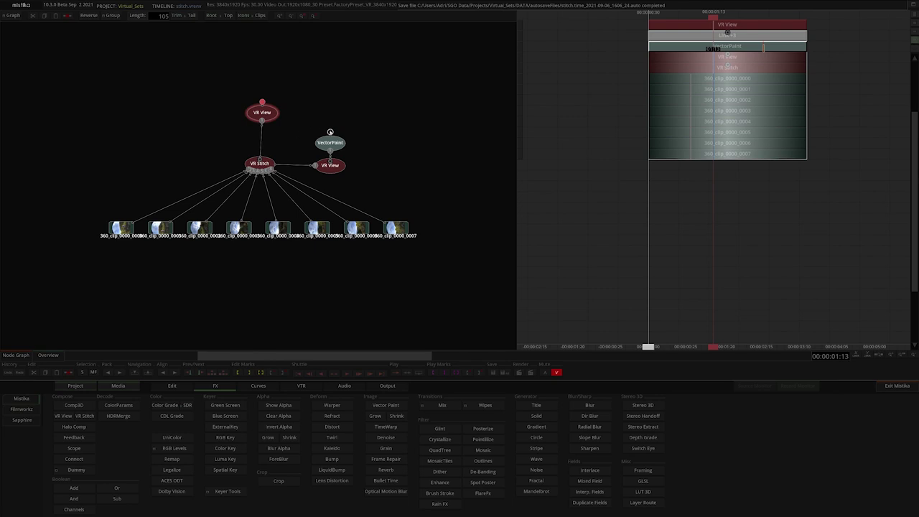
Reposition the new VR View node and connect the VectorPaint output to it as a second input.
drag(331, 132, 266, 115)
drag(274, 116, 313, 129)
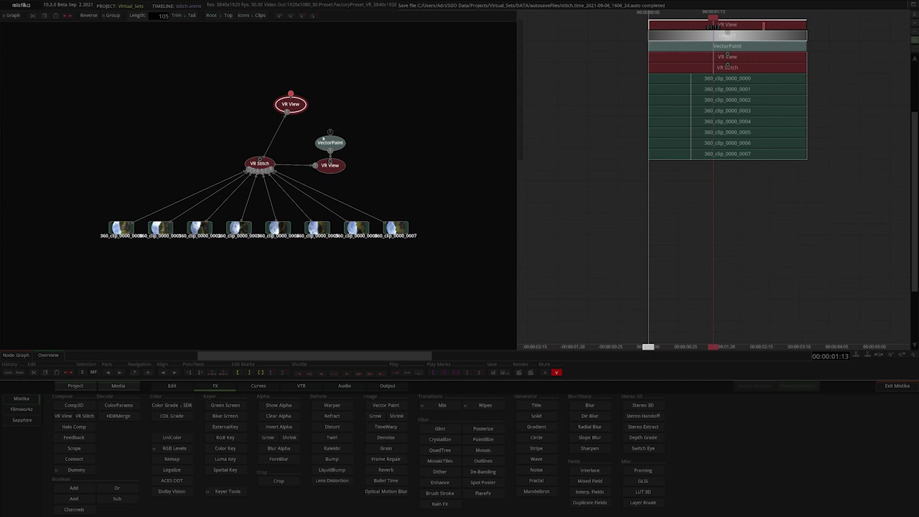
click(330, 134)
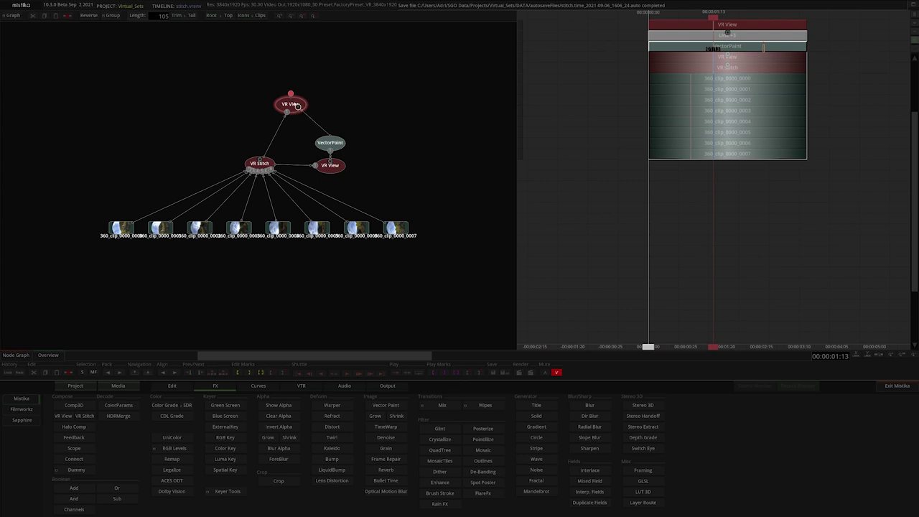
click(297, 105)
Open the new VR View and set its direction to Reverse of Previous VRView Camera.
double_click(296, 106)
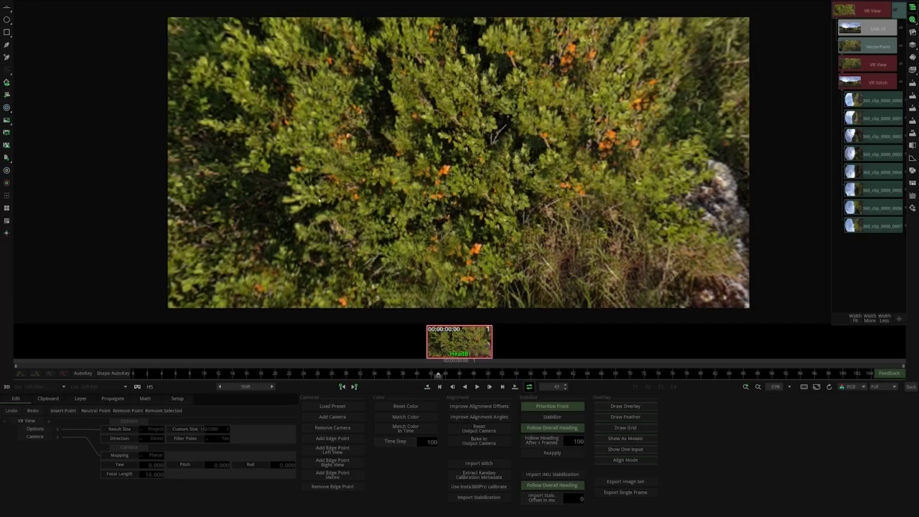
click(157, 438)
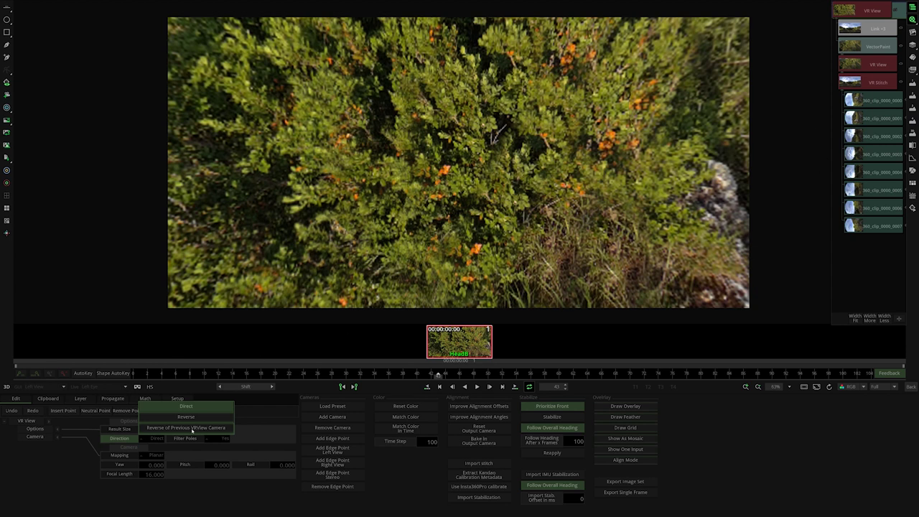
click(187, 428)
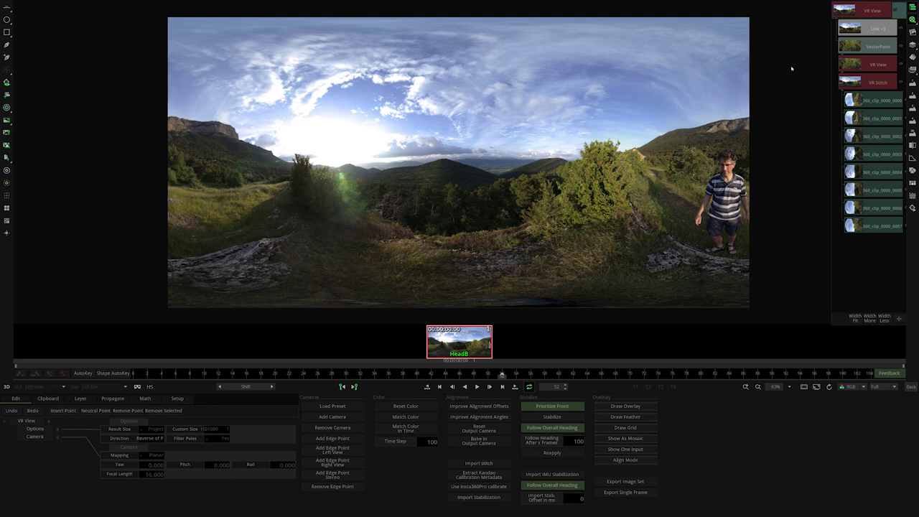
Examine the input and output gamma and gamut settings of the VR Stitch effect's camera defaults and output camera.
click(855, 84)
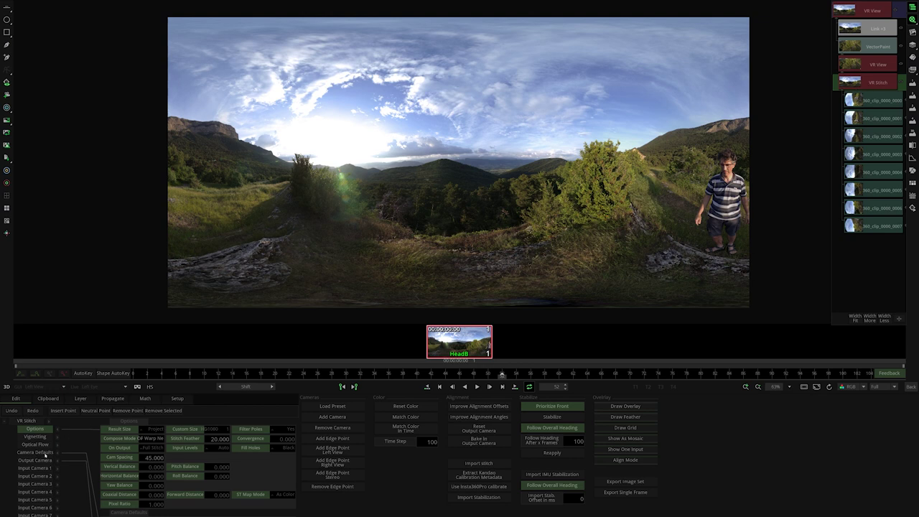
scroll(104, 455, down, 4)
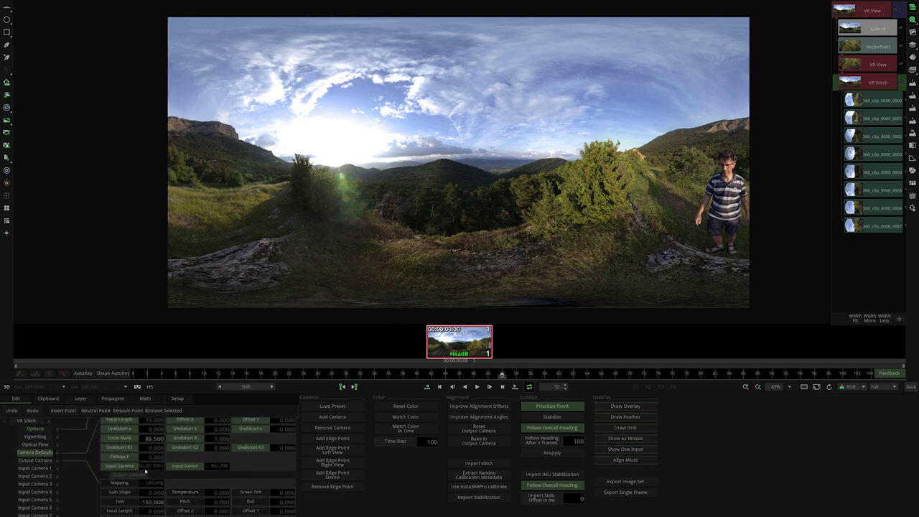
scroll(145, 471, down, 2)
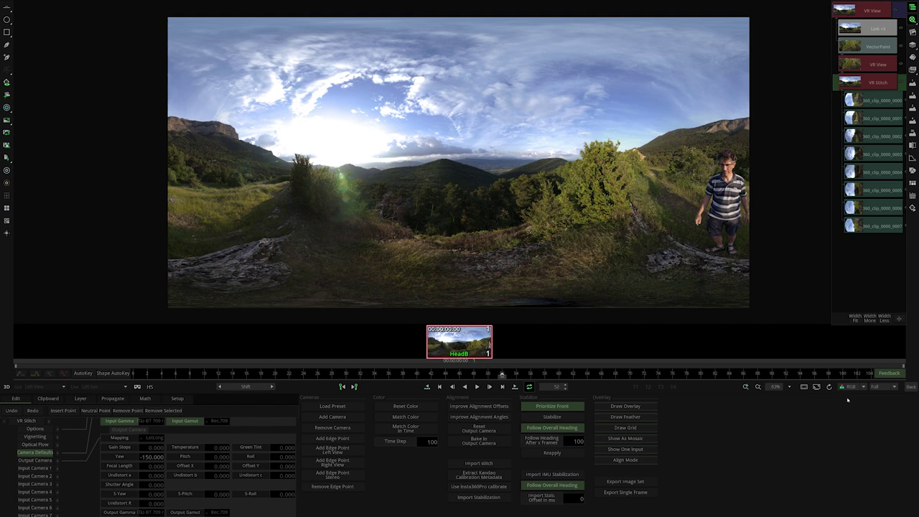
Back in the timeline, add a UniColor effect on top of the upper VR View and open its settings.
click(910, 387)
click(455, 144)
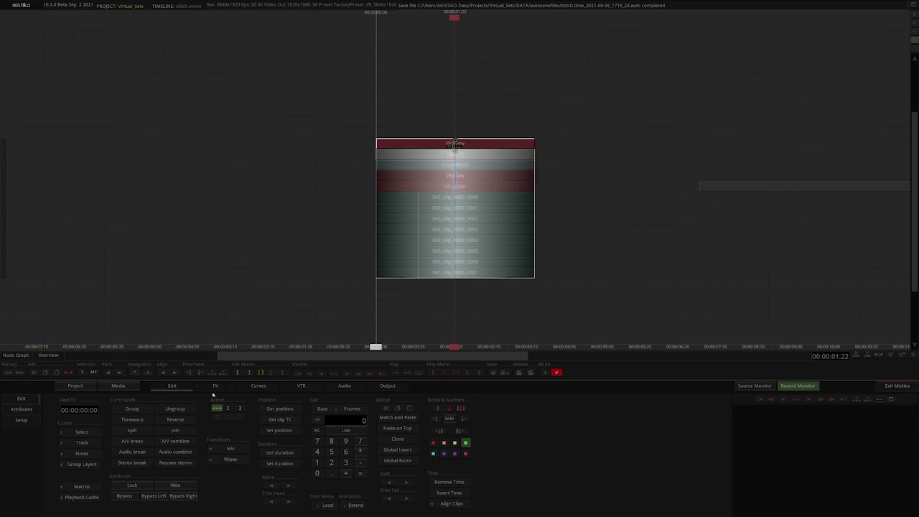
click(214, 388)
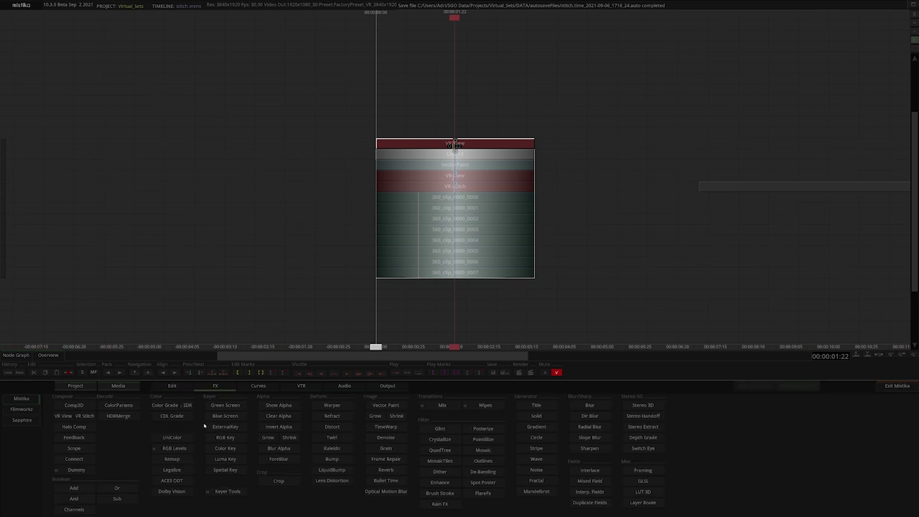
click(172, 438)
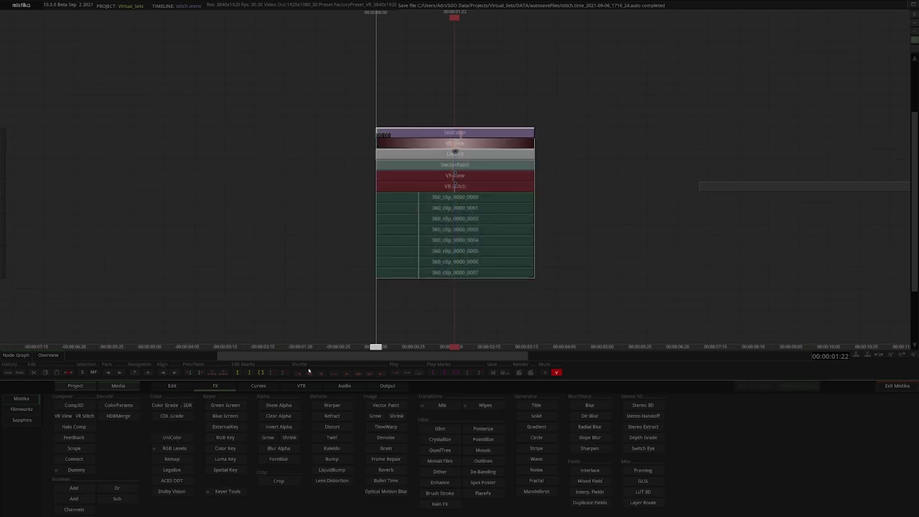
key(Tab)
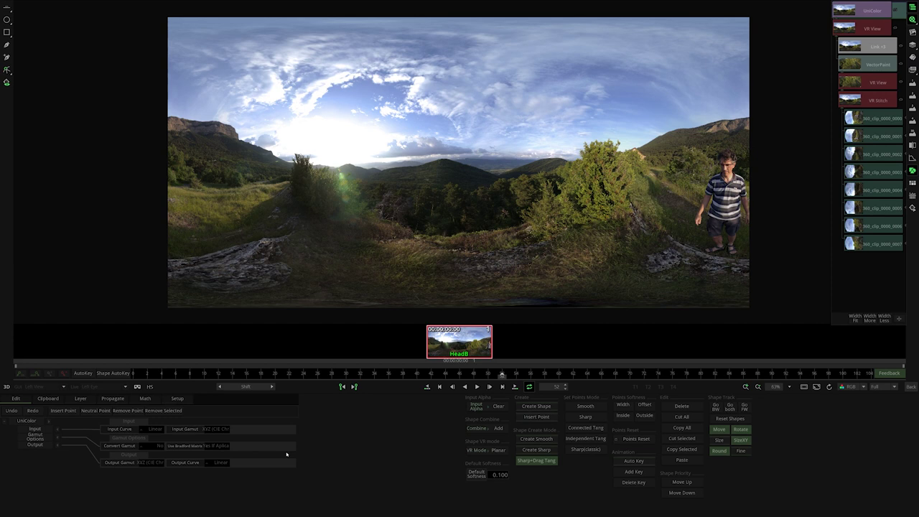
Set UniColor's input to the ITU-BT 709 / ITU-BT 2020 curve and Rec.709 gamut, and its output to AP1 (ACES) and ACEScct (ACES v1.0).
click(154, 429)
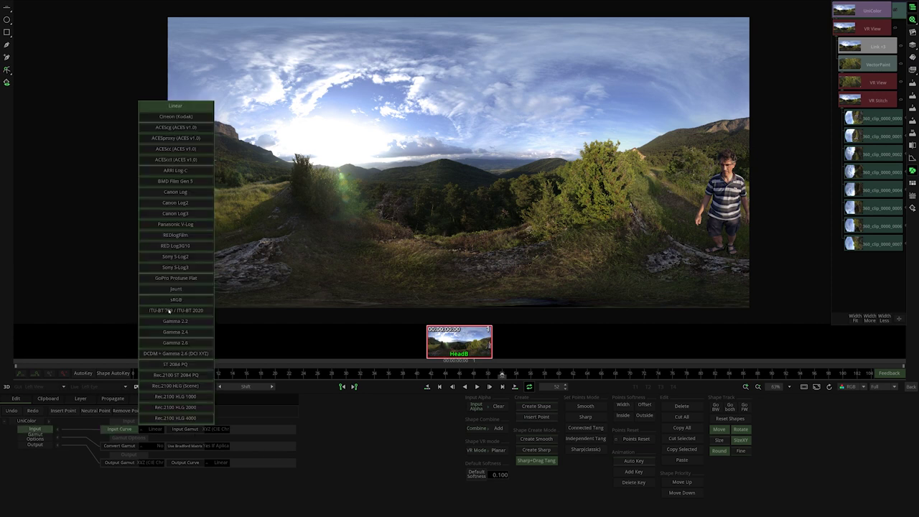
click(169, 310)
click(220, 430)
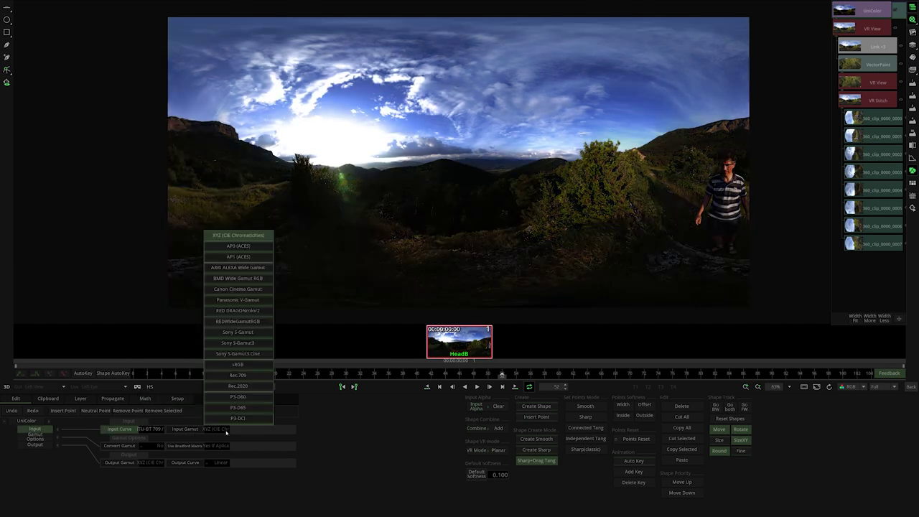
click(239, 376)
click(152, 463)
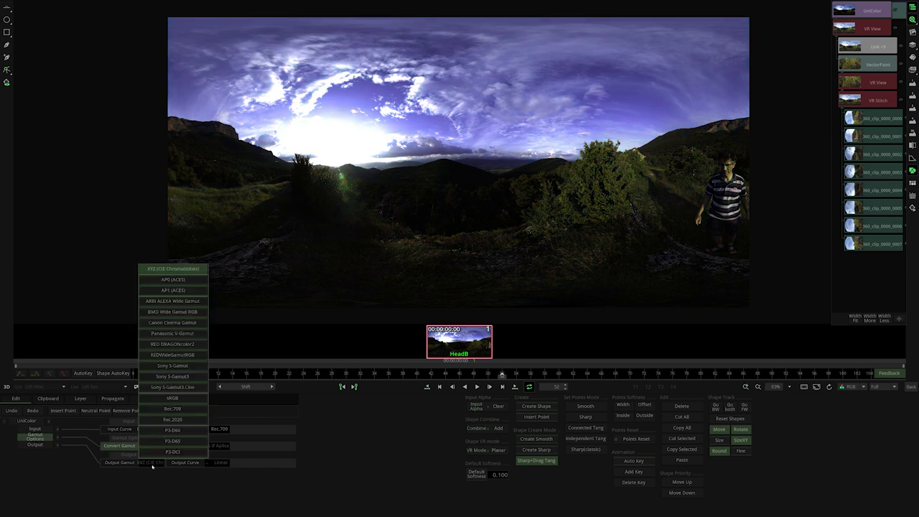
click(173, 290)
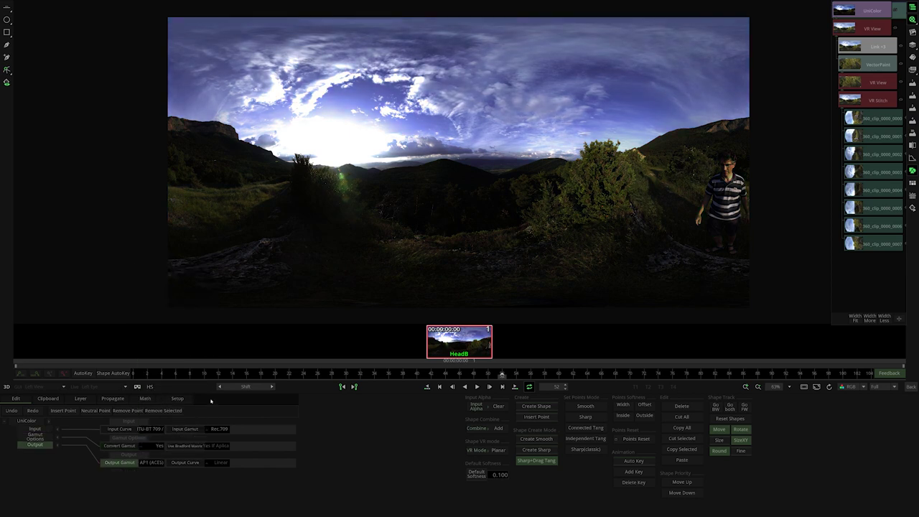
click(220, 463)
click(250, 194)
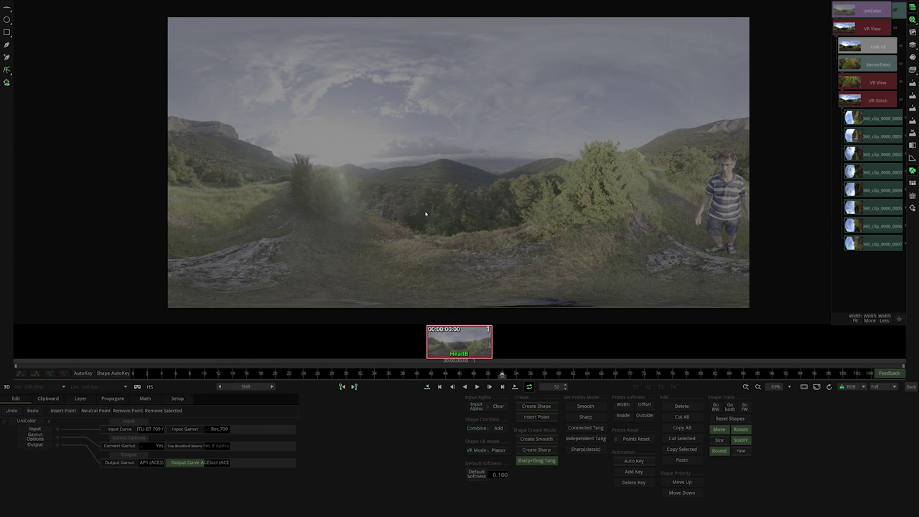
Back in the timeline, add a Color Grade effect and an ACES ODT effect on top of the UniColor.
click(911, 386)
click(216, 387)
click(173, 408)
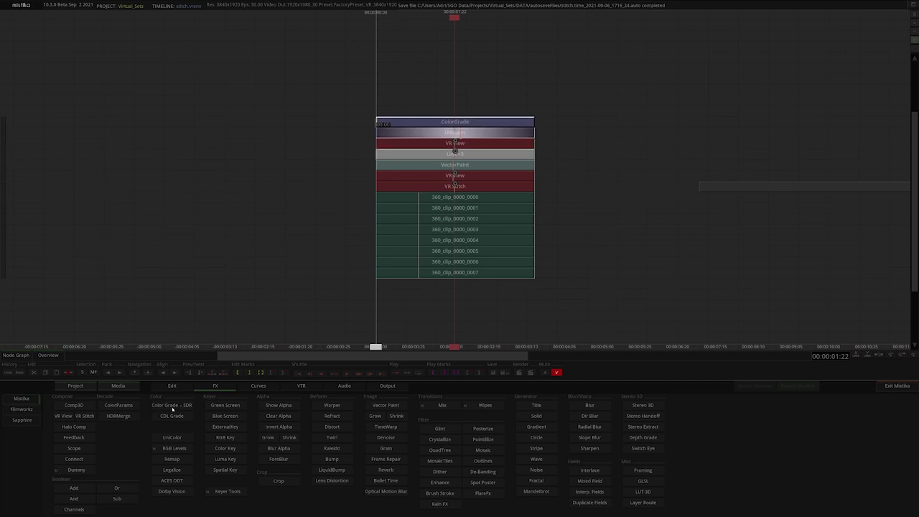
click(172, 481)
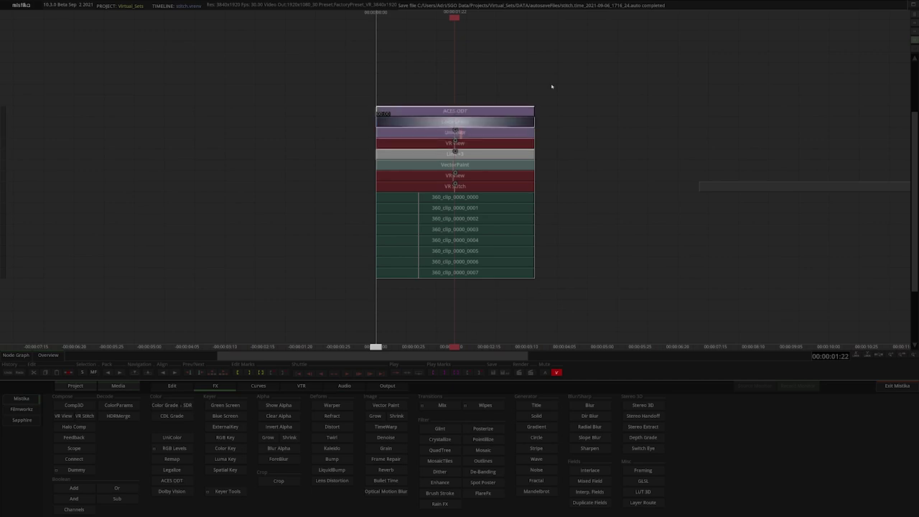
Open the ACES ODT effect and set its input curve to ACEScct (ACES v1.0), input gamut to AP1 (ACES) and output space to P3-D65.
key(e)
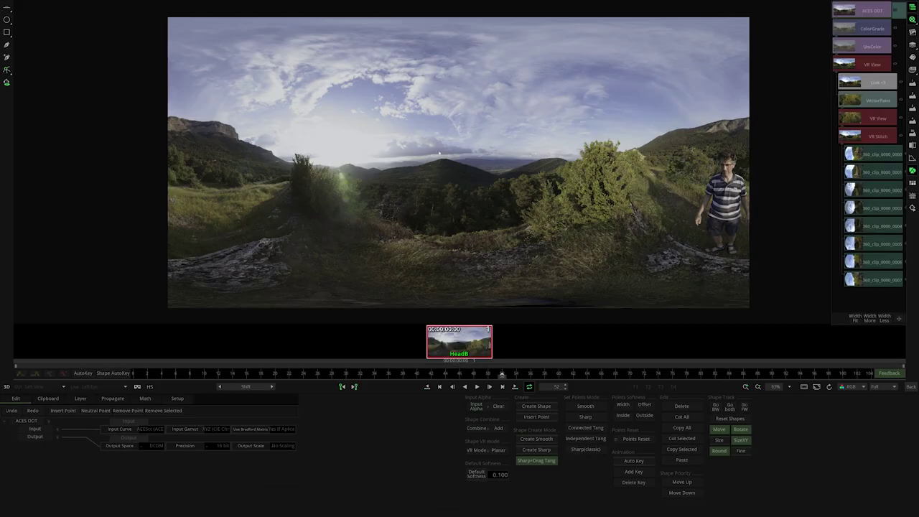
click(152, 429)
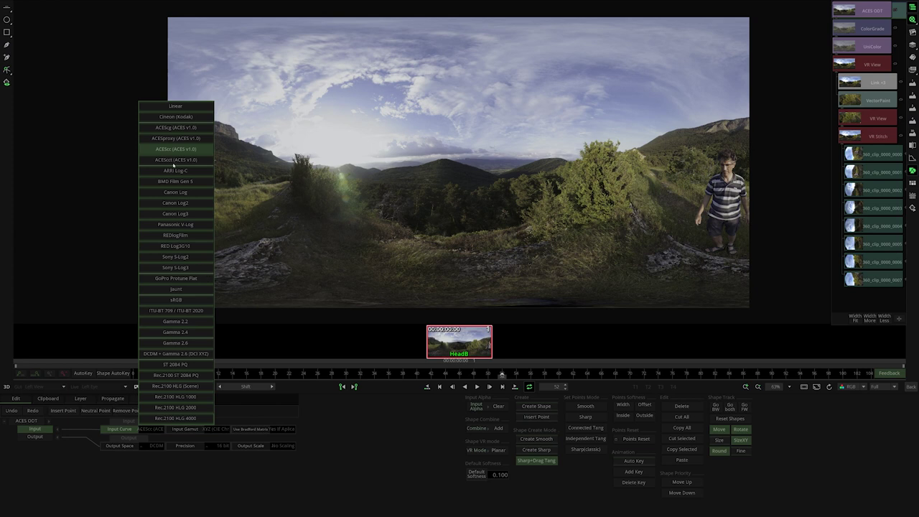
click(175, 160)
click(215, 428)
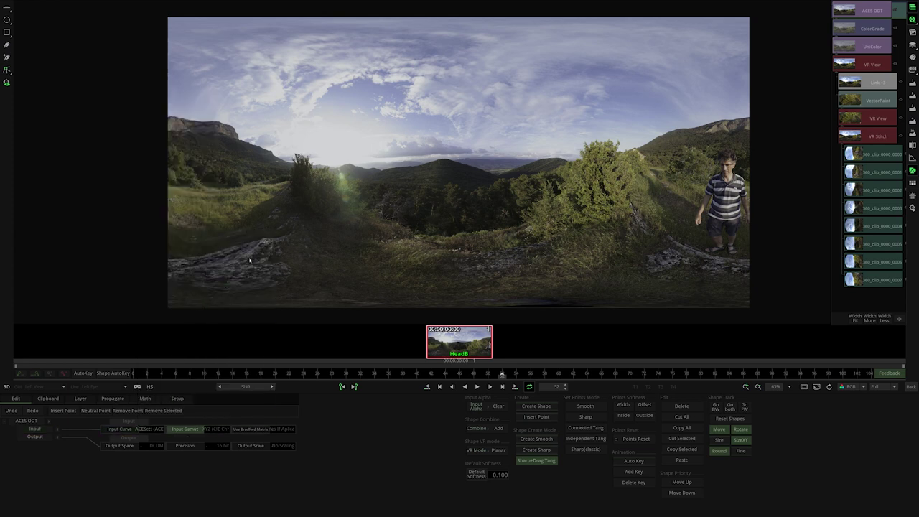
click(152, 446)
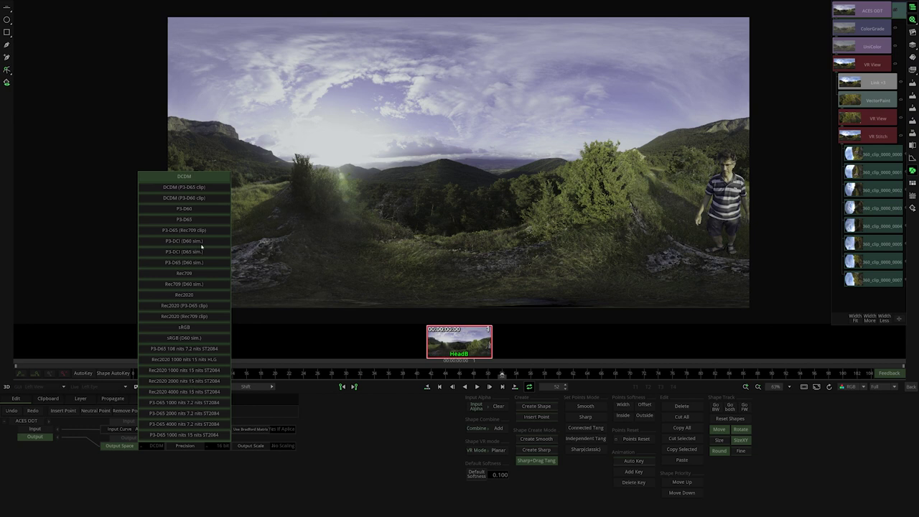
click(185, 219)
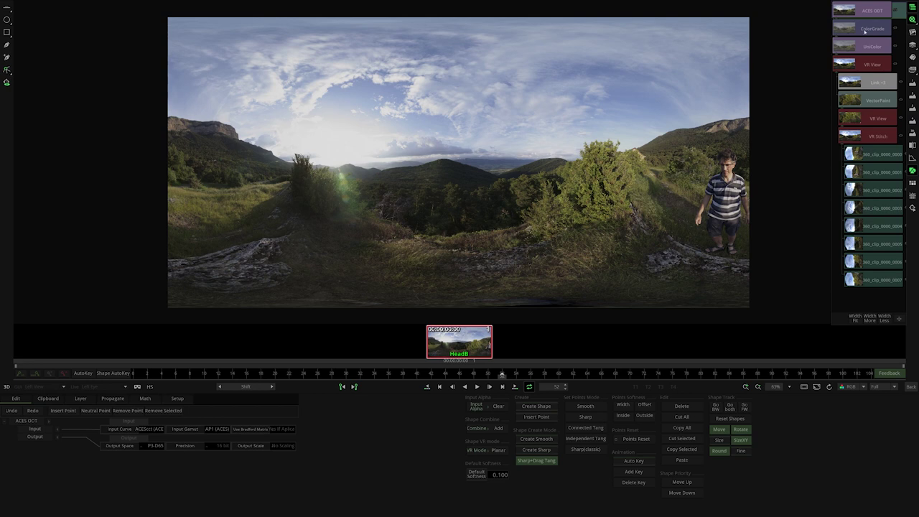
In the ColorGrade effect, brighten the image with gain and gamma and set the saturation to 121.
click(867, 29)
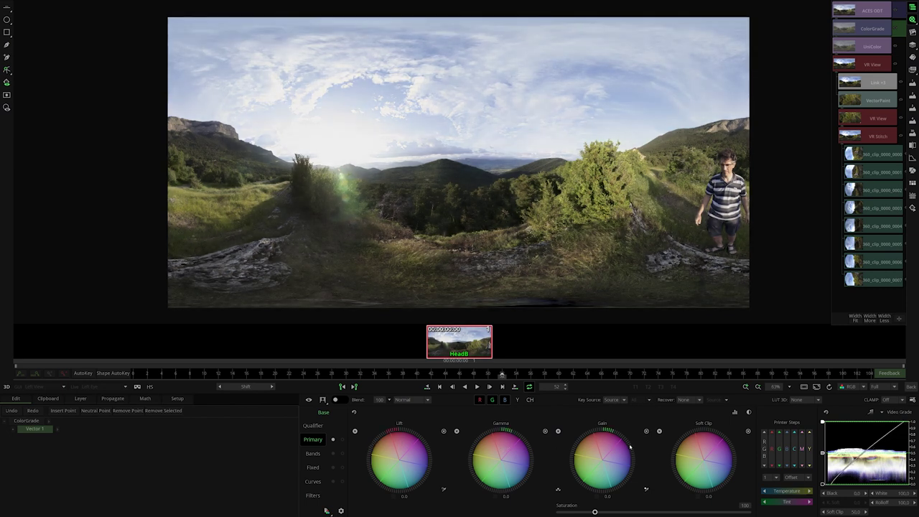
drag(596, 512, 598, 514)
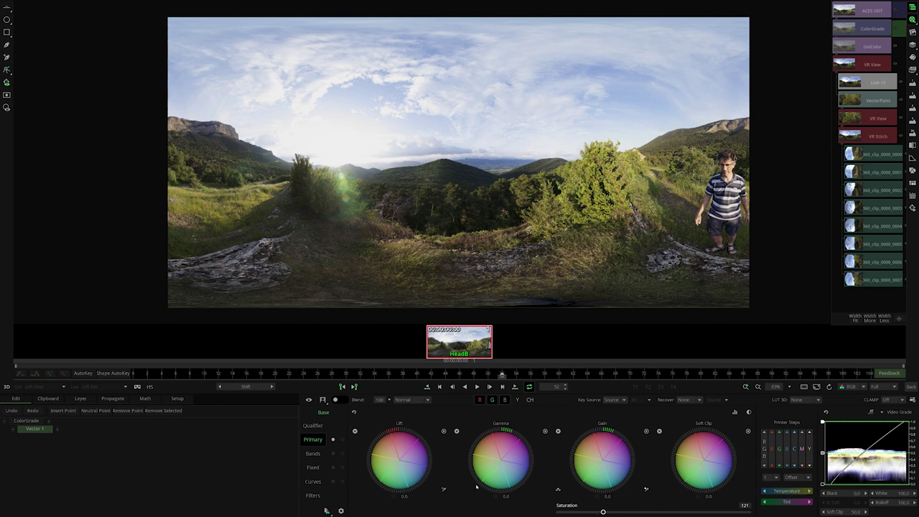
click(327, 511)
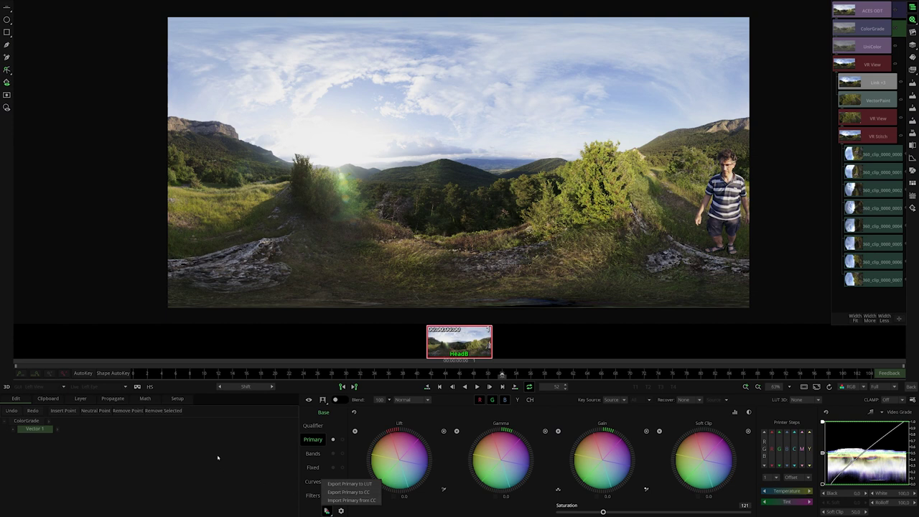
click(276, 471)
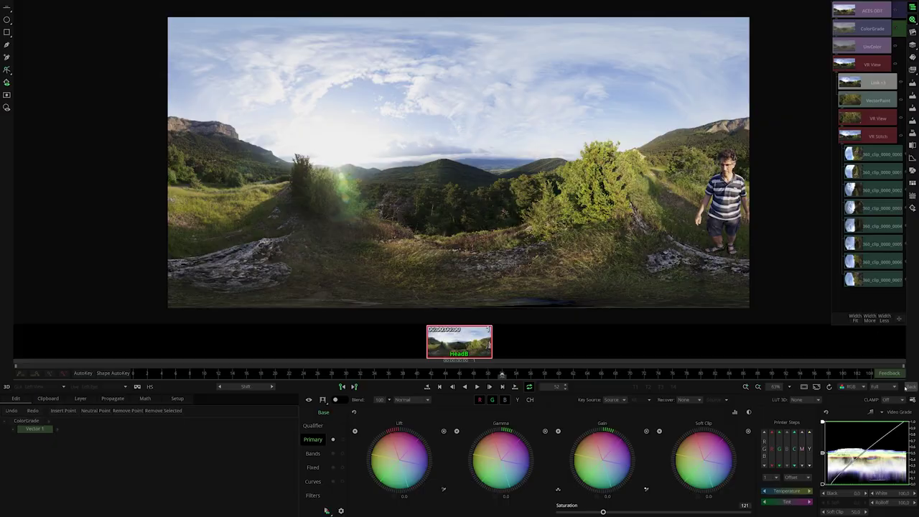
Back in the timeline, try a UniColor effect on the separated 360_clip_0000_0007, remove it and return the clip to the stack.
click(911, 386)
click(506, 274)
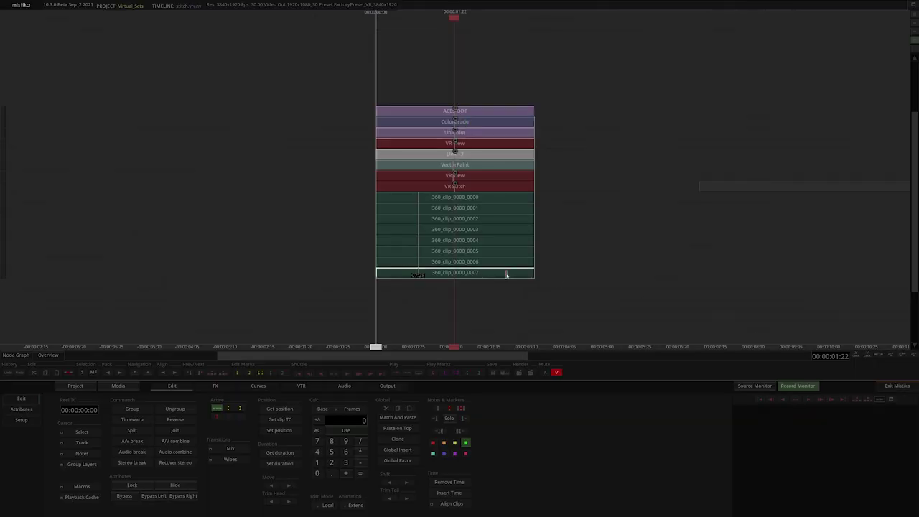
drag(506, 274, 494, 290)
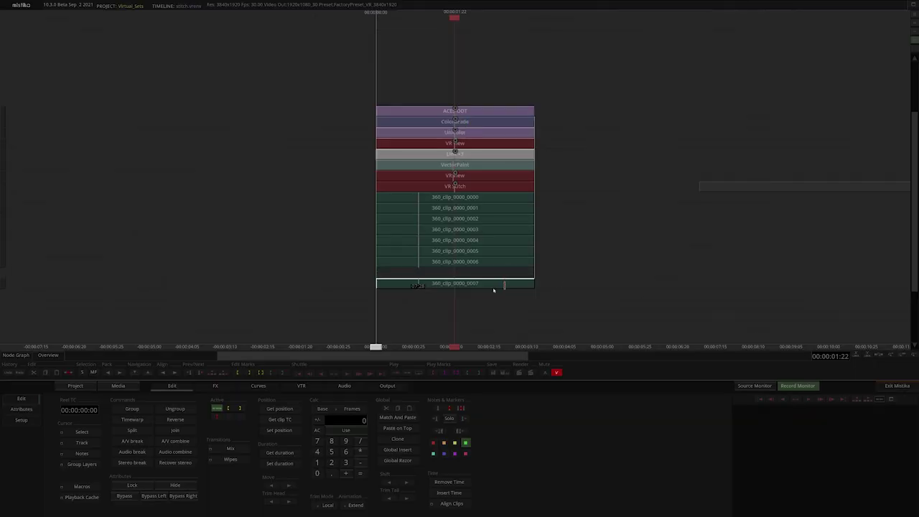
click(217, 387)
click(173, 438)
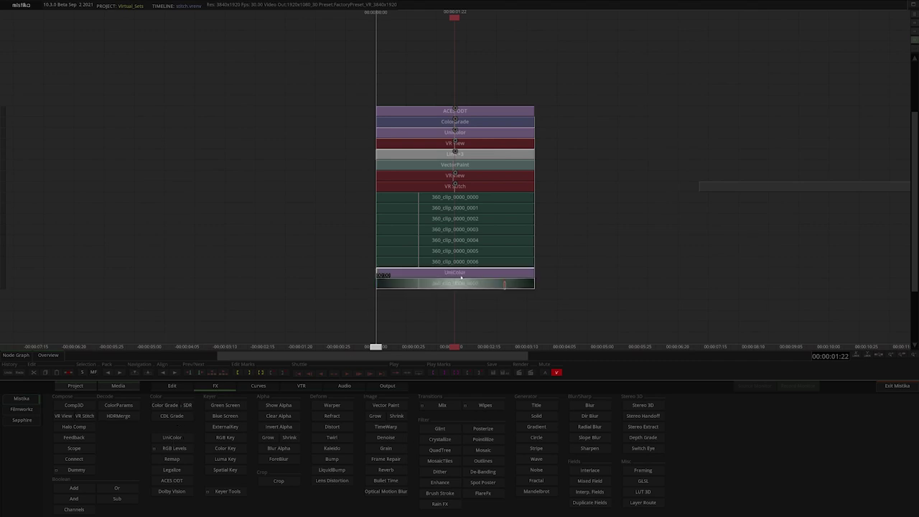
key(Delete)
drag(467, 288, 468, 275)
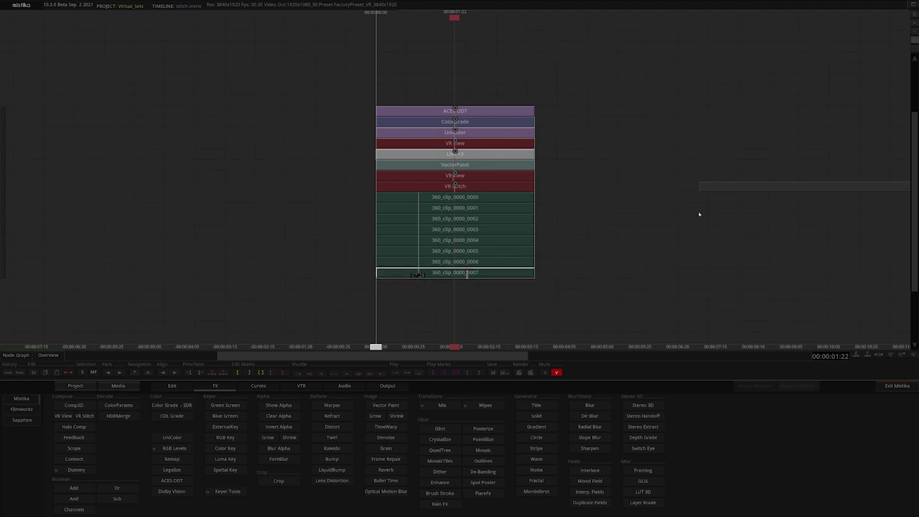
Open the J012_C003_0923FV clip from the timeline and examine its R3D parameters, including gamma curve and color space.
drag(732, 190, 488, 222)
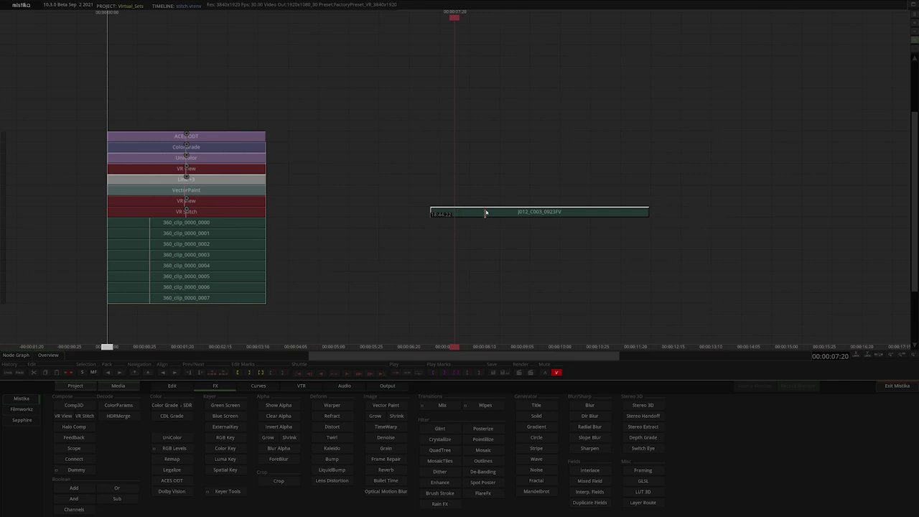
double_click(486, 214)
scroll(203, 485, down, 5)
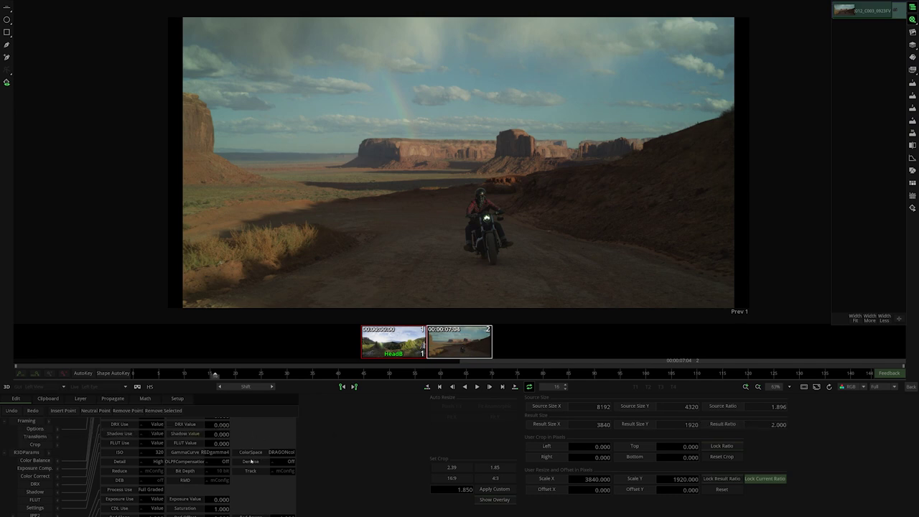
Switch to Mistika VR and examine the clip's RAW parameters, including the available bit depth options.
key(alt+Tab)
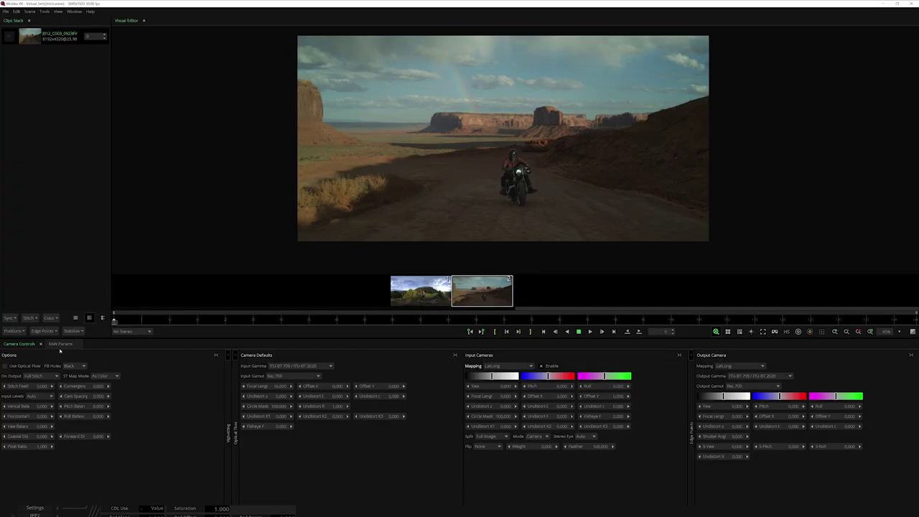
click(53, 346)
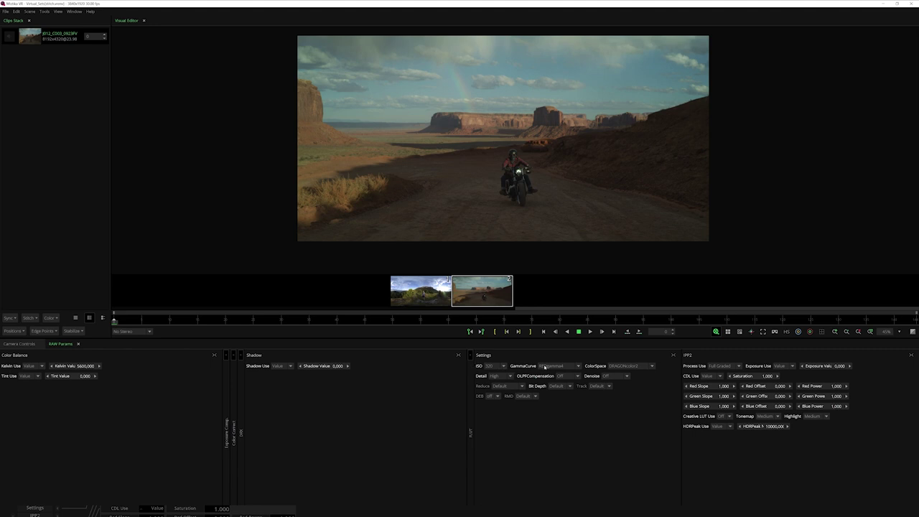
click(558, 388)
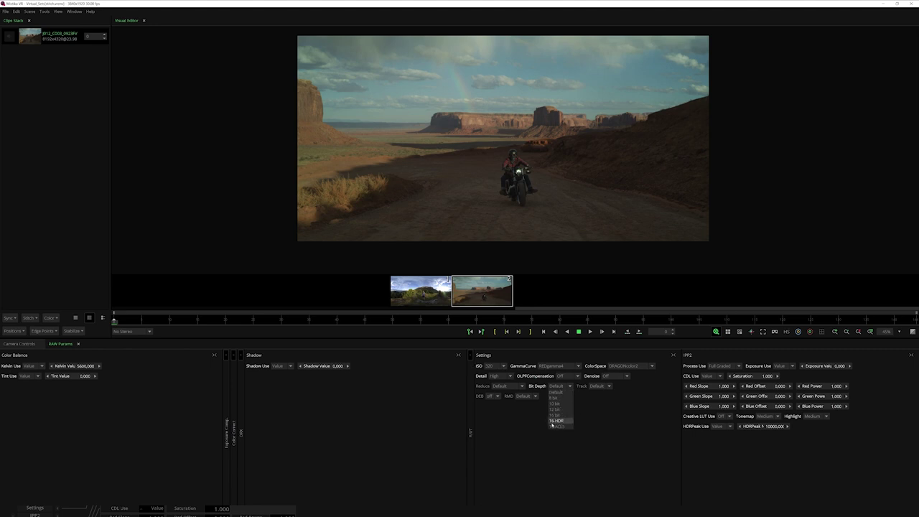
click(563, 447)
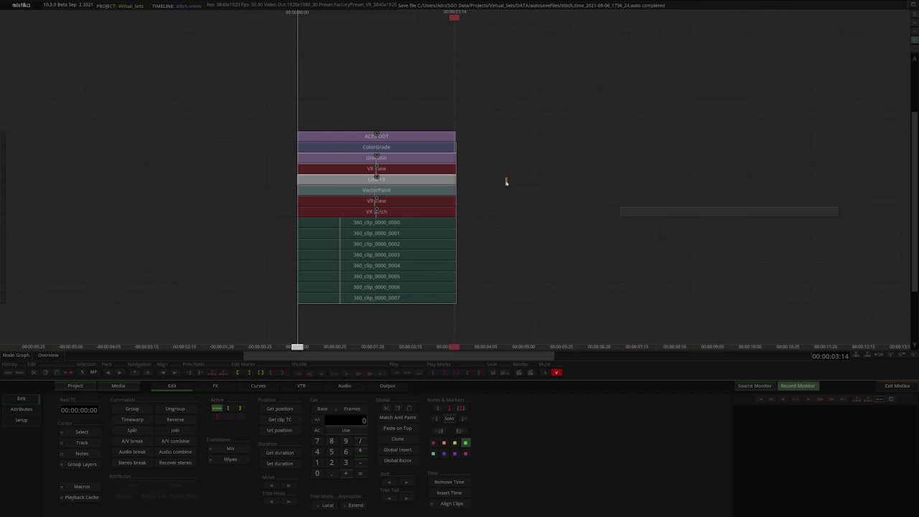
Back in the Mistika timeline, add a VR View effect on top of the ACES ODT and open its settings.
click(396, 138)
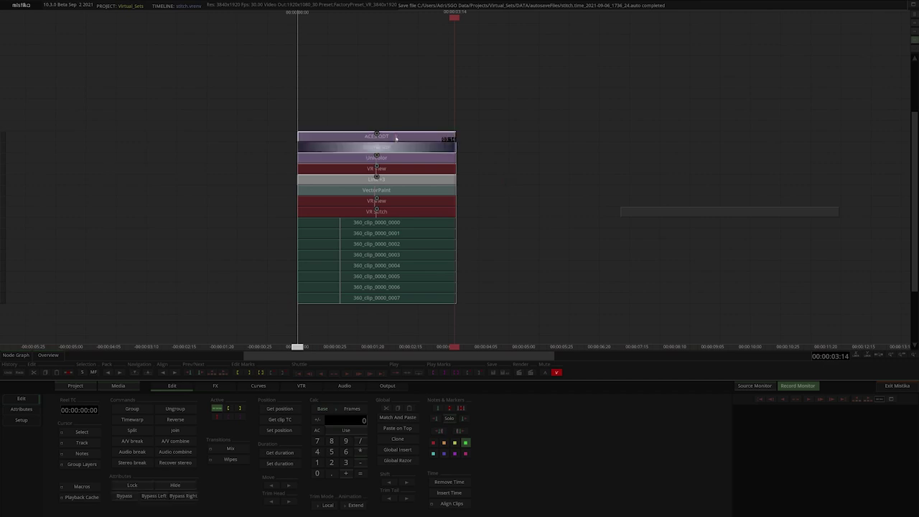
click(215, 385)
click(64, 416)
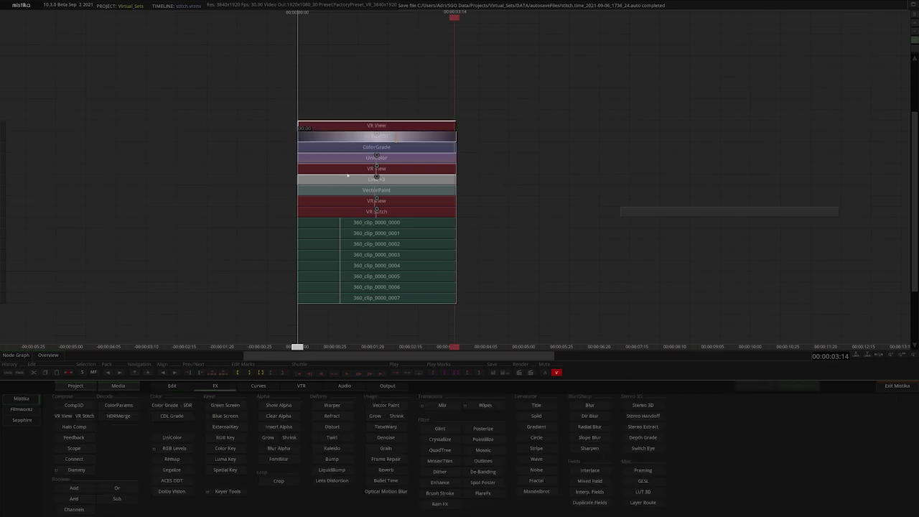
double_click(353, 165)
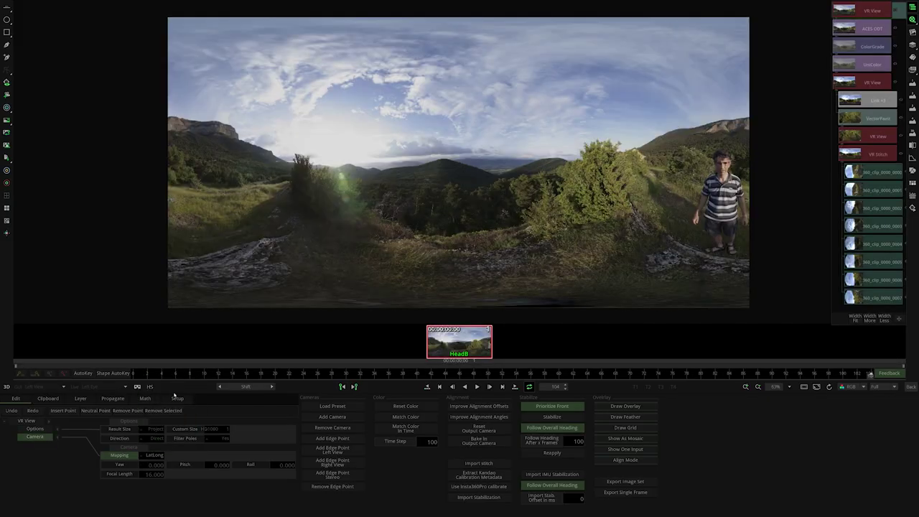
Try Cube 4x3 as the top VR View's camera mapping, and set the mapping to Cube EquiAngular 3x2.
click(154, 456)
click(164, 420)
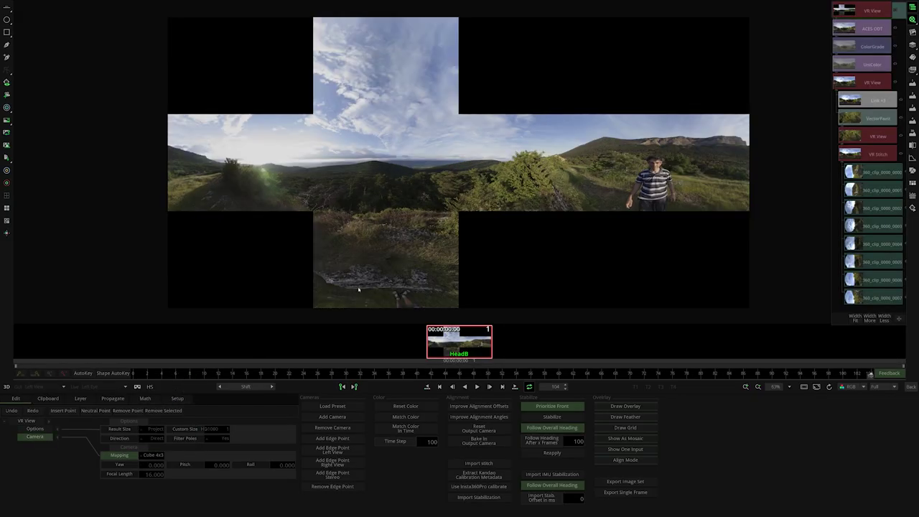
click(157, 456)
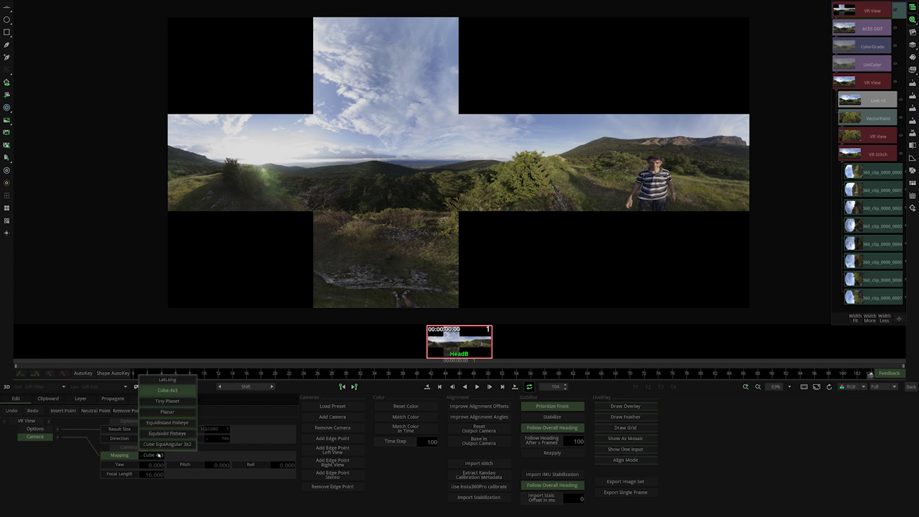
click(167, 444)
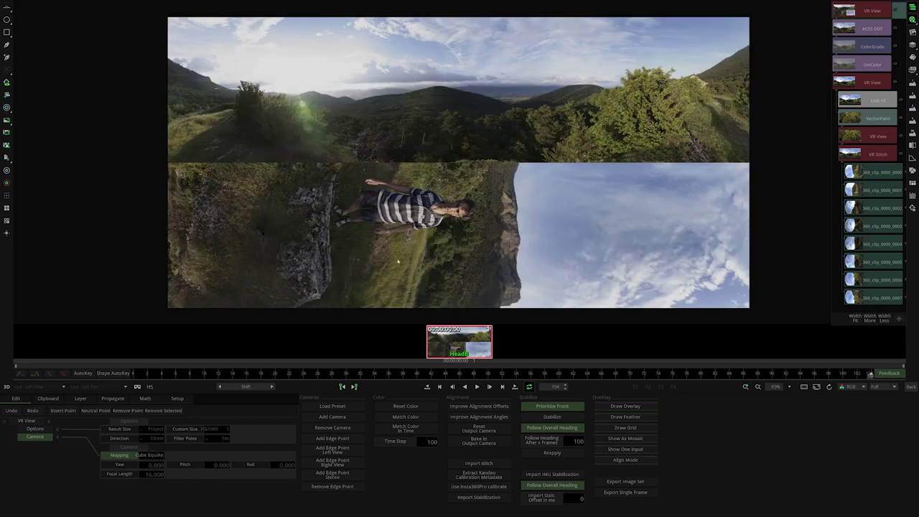